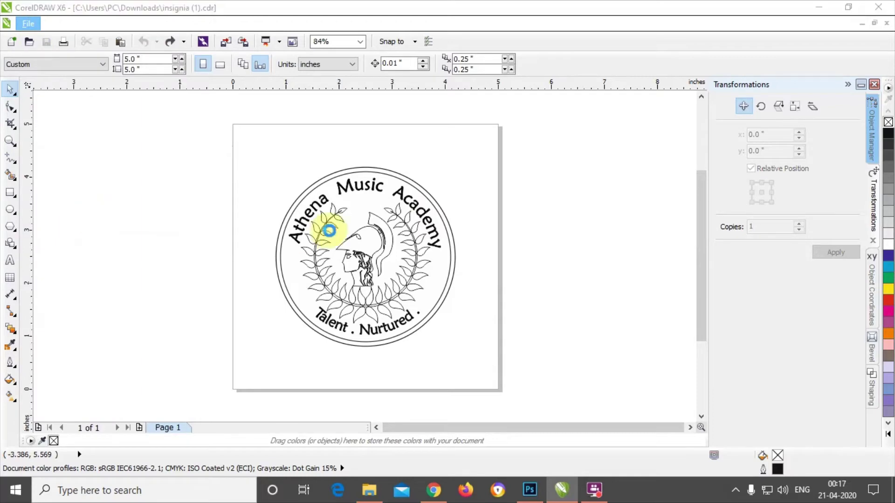
Step: Set up an export of the insignia to the Desktop as an uncompressed Adobe Photoshop PSD named Psd1
key(ctrl+e)
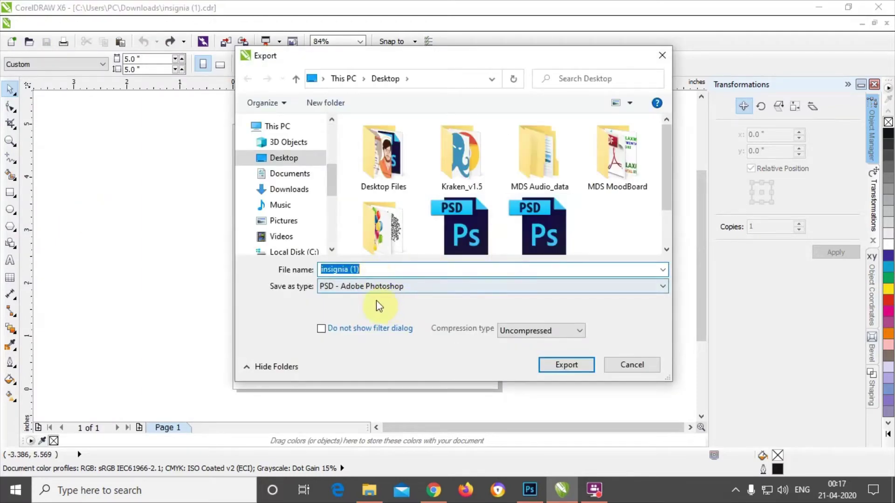
click(386, 274)
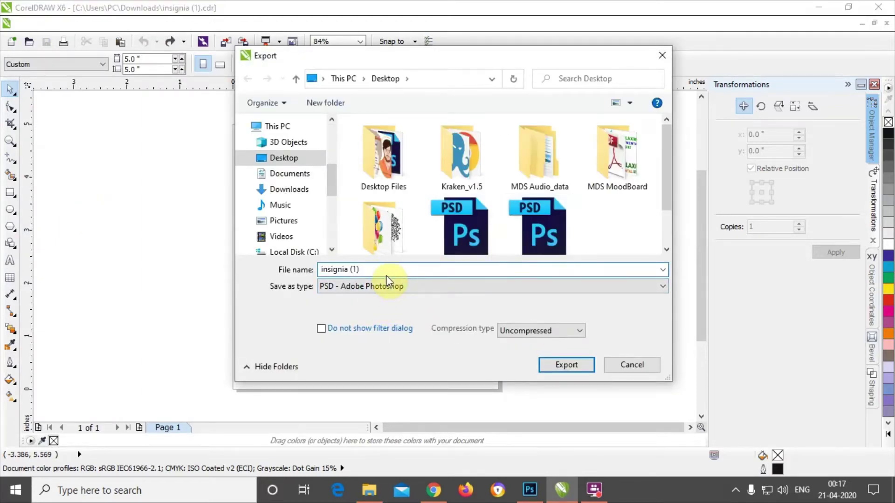
key(ctrl+a)
text(Psd)
click(580, 331)
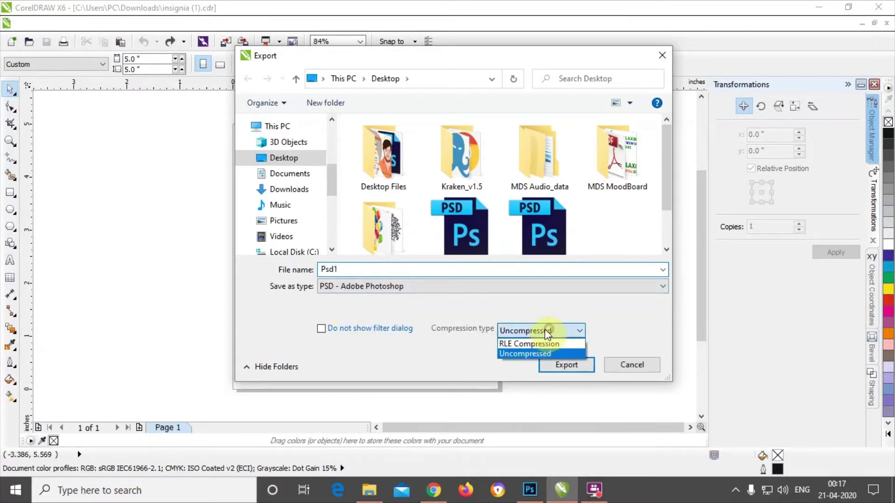
click(576, 331)
Step: Run the export with anti-aliasing enabled in the bitmap conversion, keeping layers and a transparent background
click(565, 365)
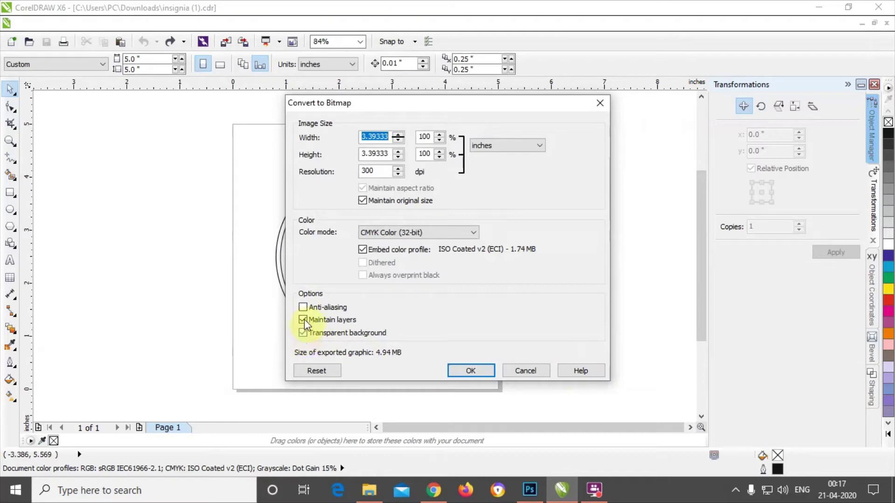
click(303, 308)
click(479, 370)
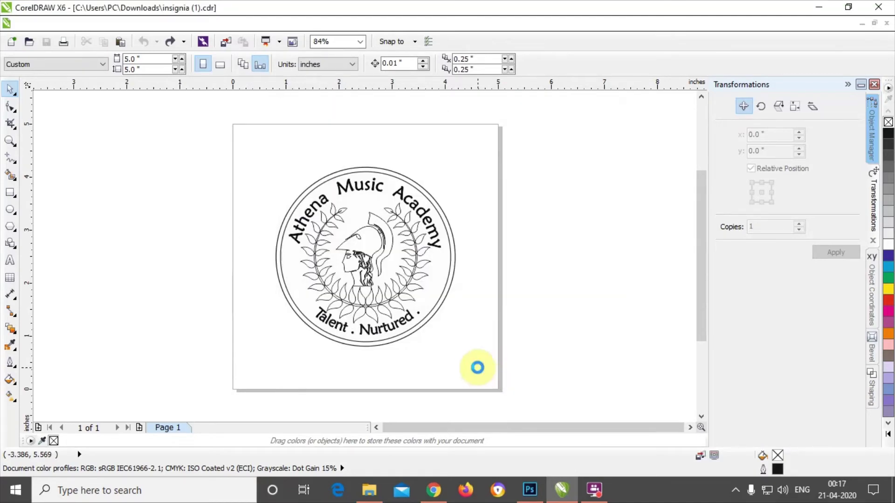
Step: Switch to Photoshop and open the Psd1 file from the Desktop
click(819, 10)
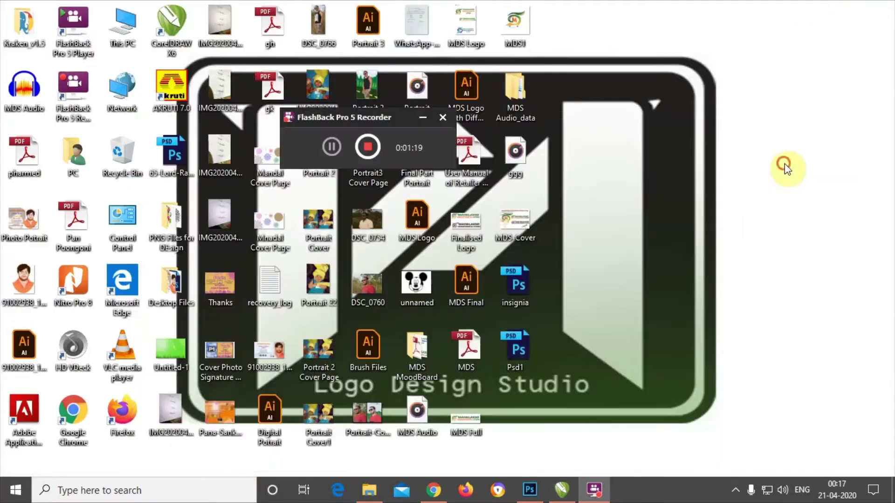
click(498, 489)
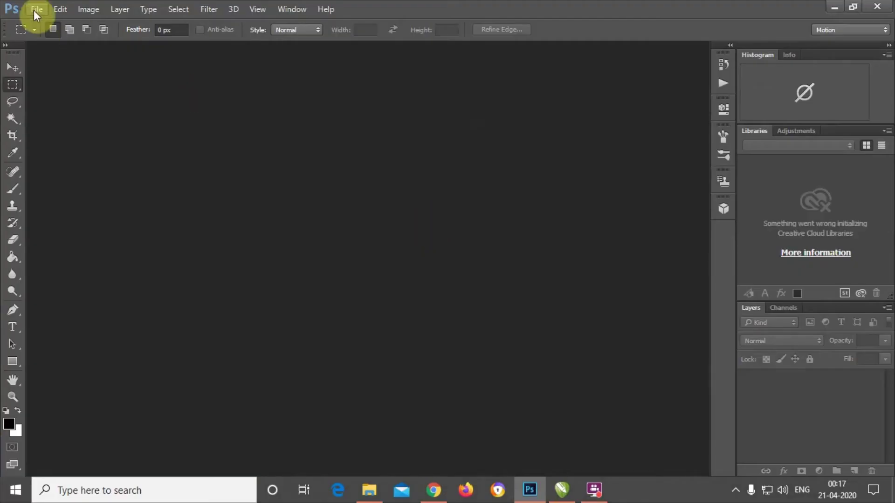
click(35, 9)
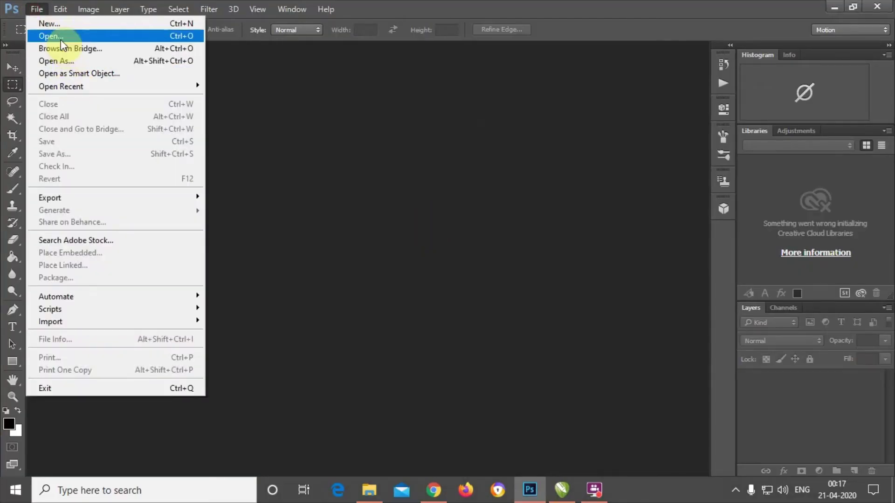
click(60, 37)
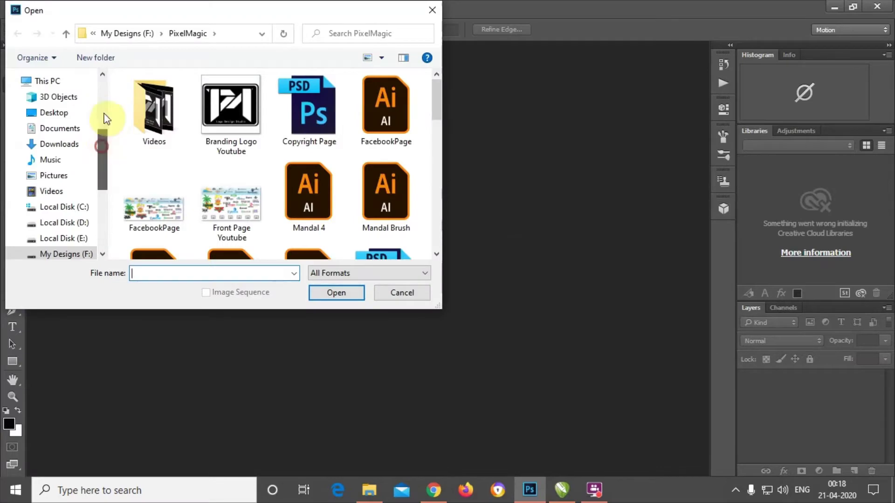
scroll(76, 124, up, 5)
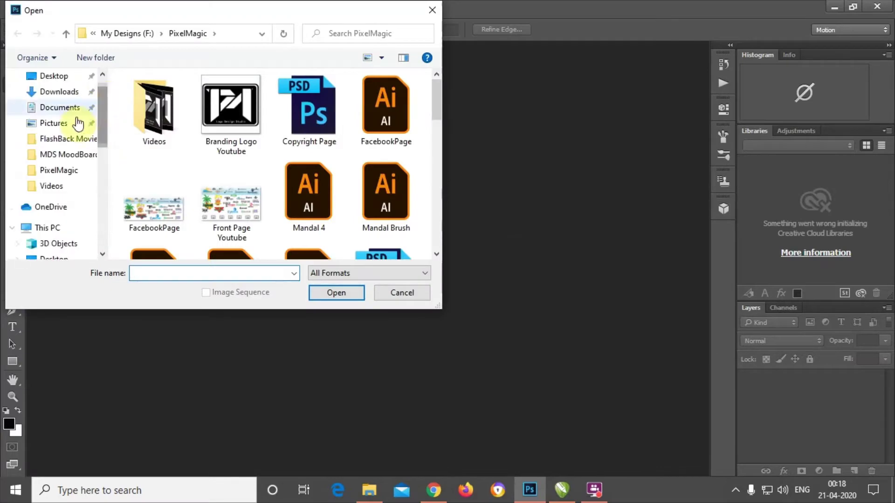
click(59, 77)
drag(437, 104, 435, 239)
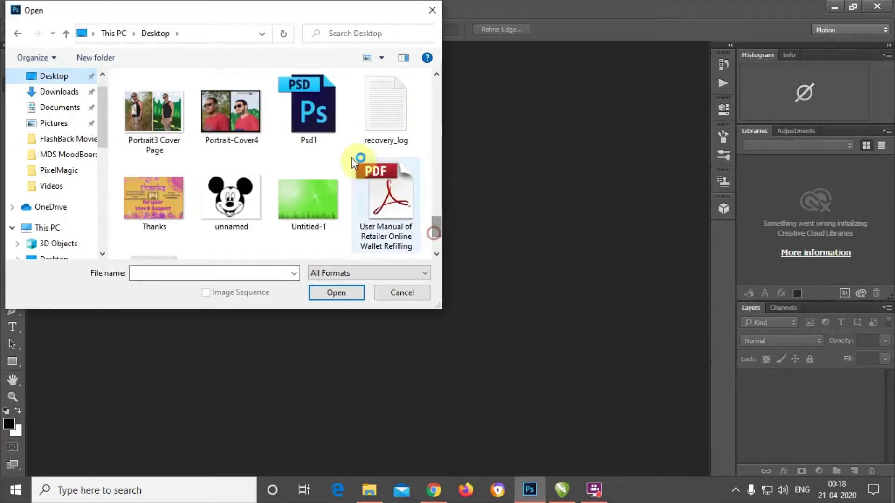
click(325, 132)
click(336, 292)
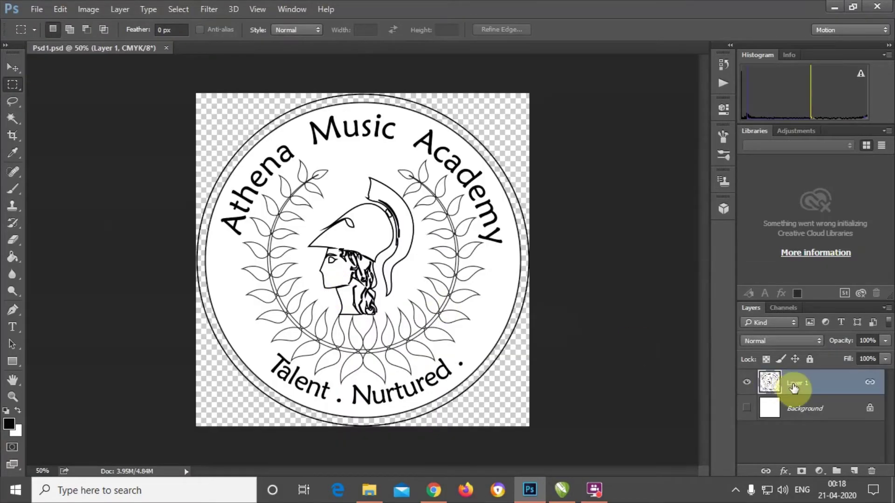
Step: Move Layer 1 slightly upward on the canvas with the Move tool to check how the artwork is layered
click(13, 68)
drag(398, 245, 307, 233)
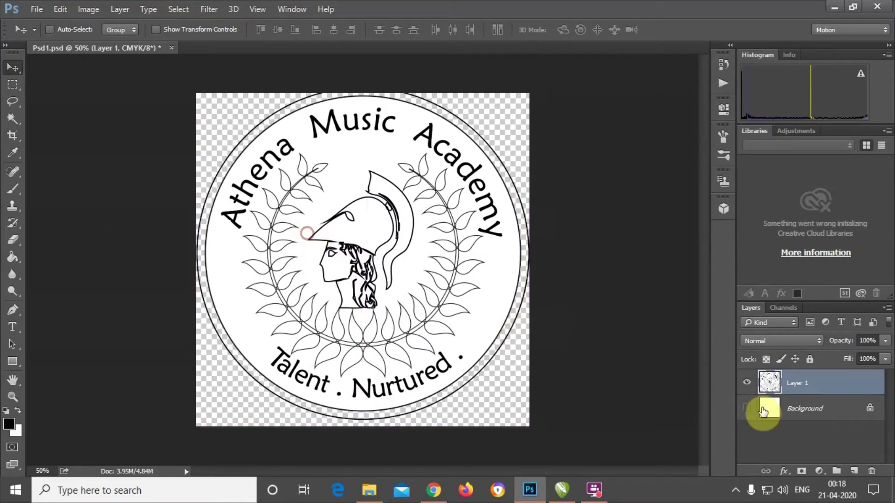
click(832, 385)
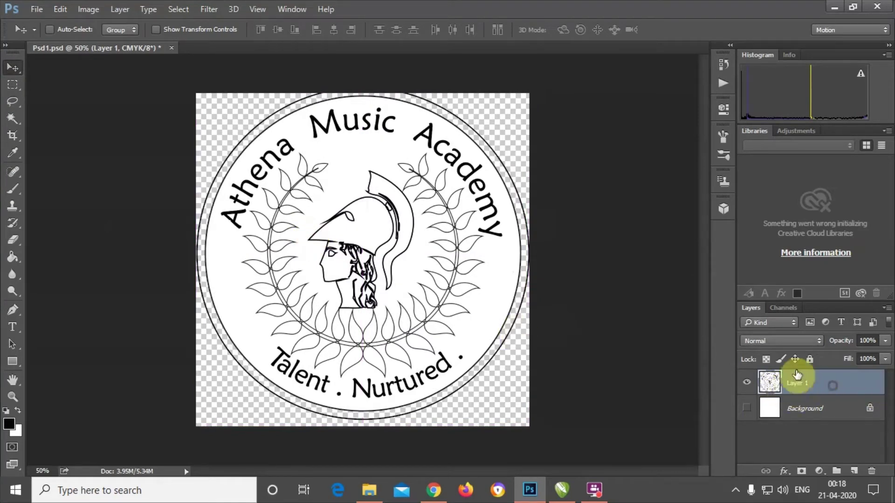
drag(456, 292, 419, 283)
Step: Switch to CorelDRAW and examine the insignia's separate objects: both circles, the lower motto and the "Athena Music Academy" text
click(562, 489)
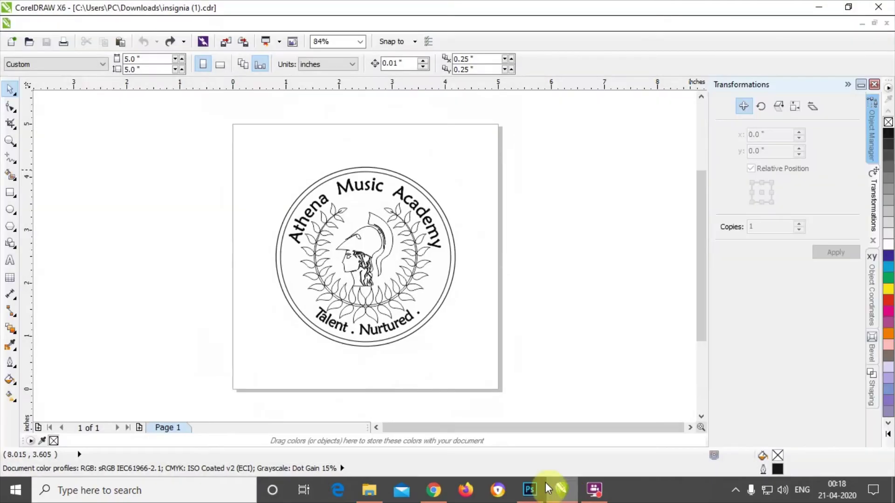
click(434, 310)
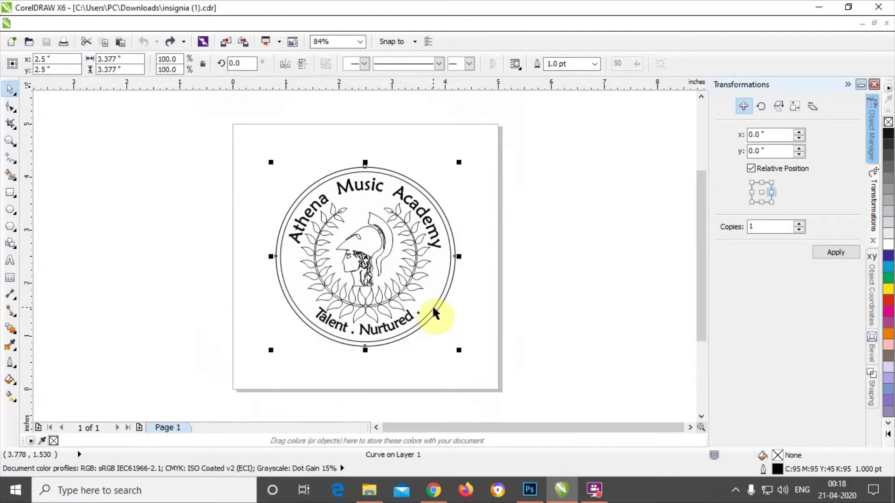
click(434, 307)
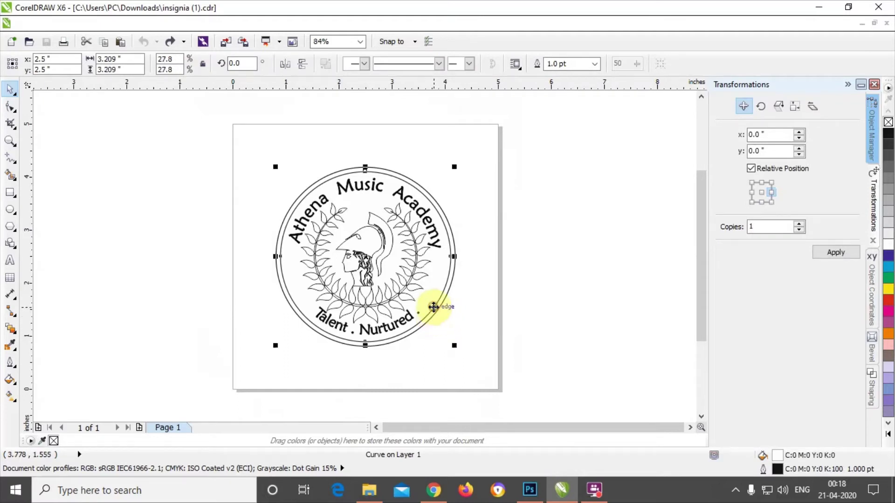
click(401, 321)
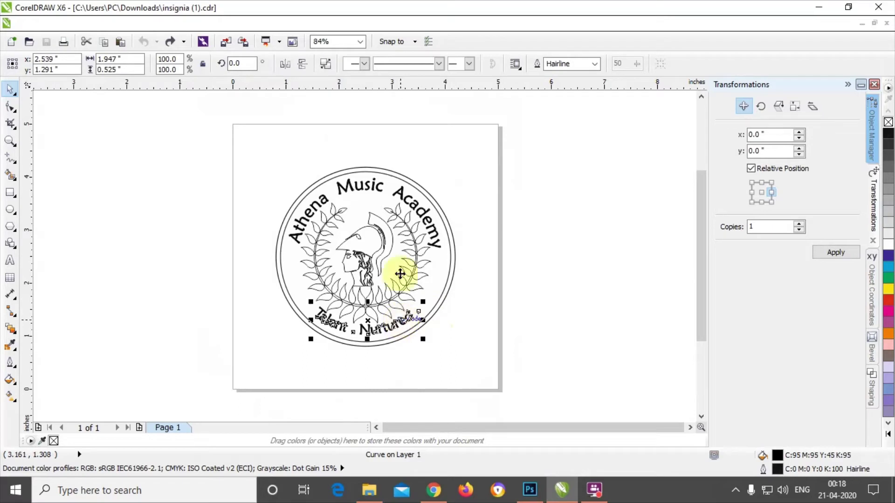
click(398, 195)
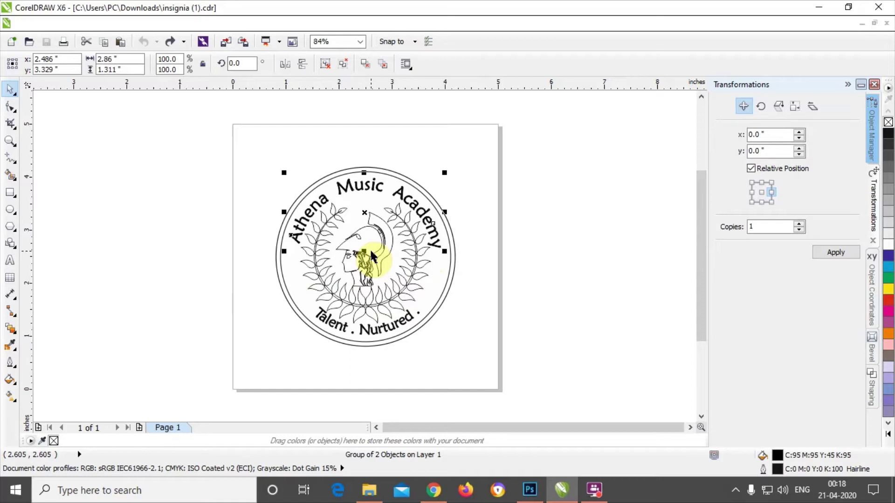
click(538, 258)
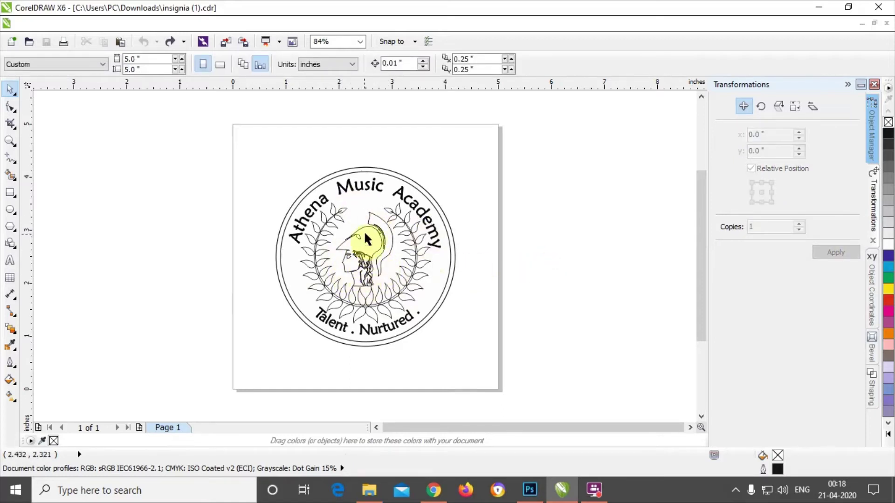
click(580, 360)
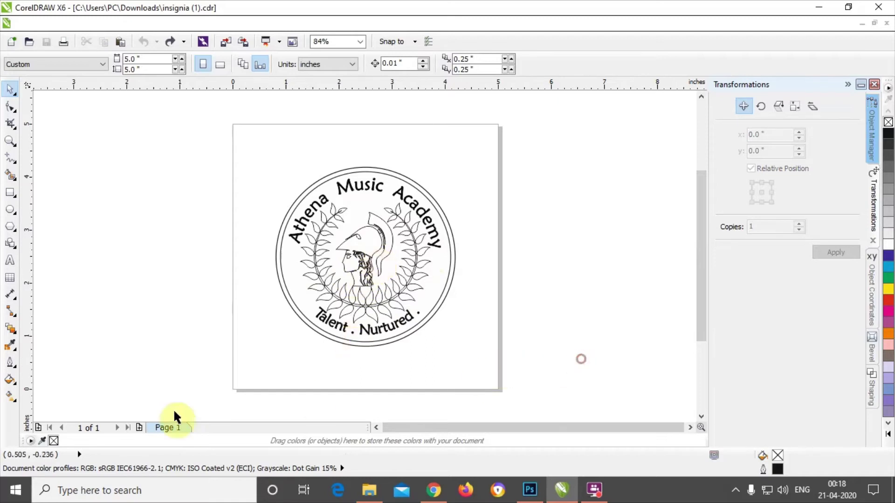
Step: Insert five 5 x 5 inch pages after page 1, one at a time
click(166, 429)
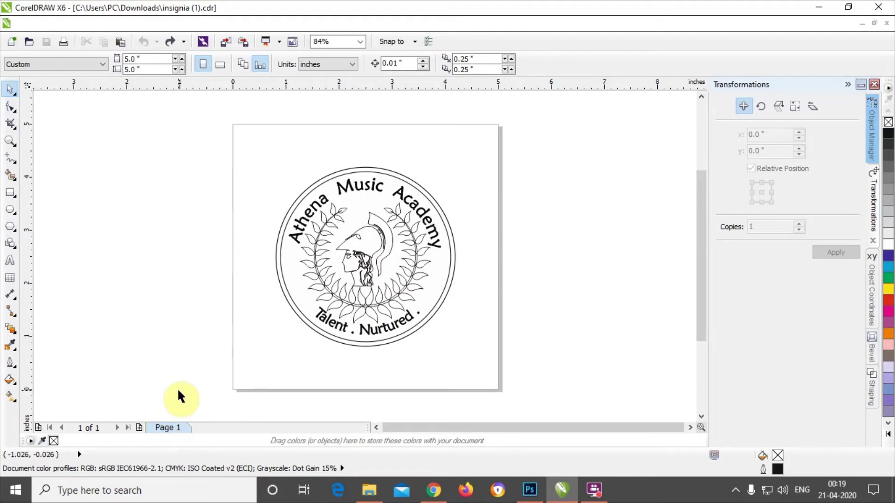
key(Page_Down)
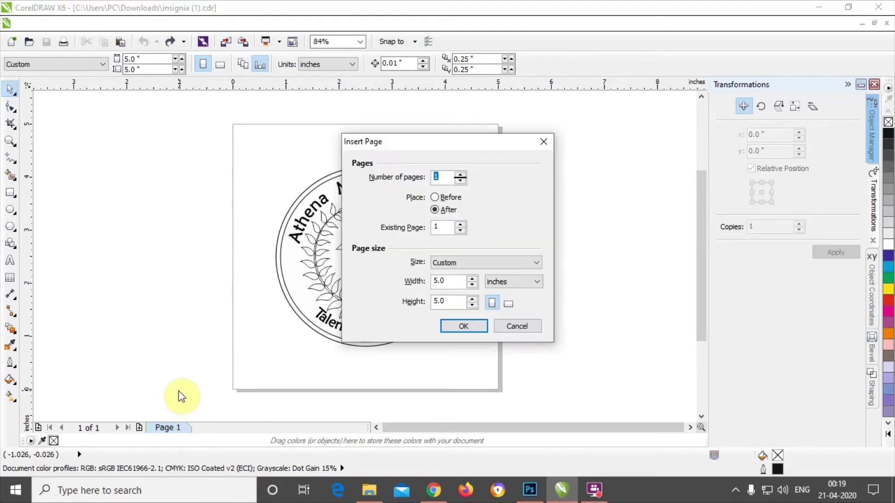
key(Return)
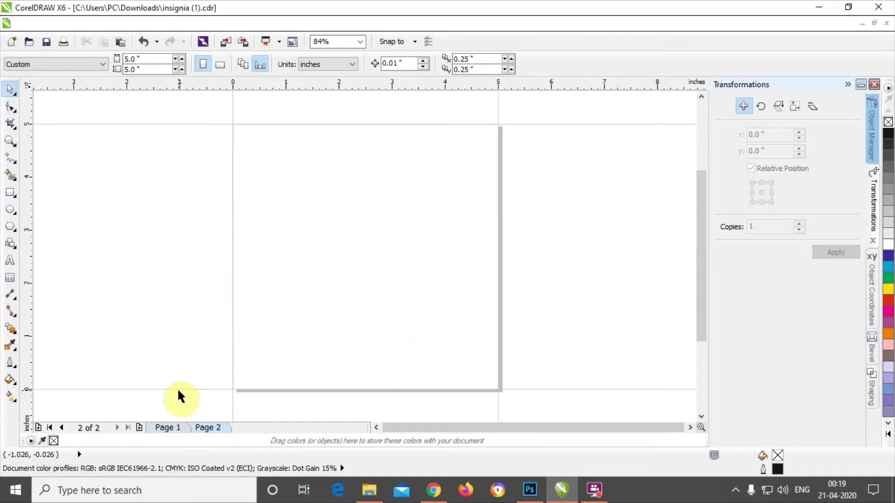
key(Page_Down)
key(Return)
key(Page_Down)
key(Return)
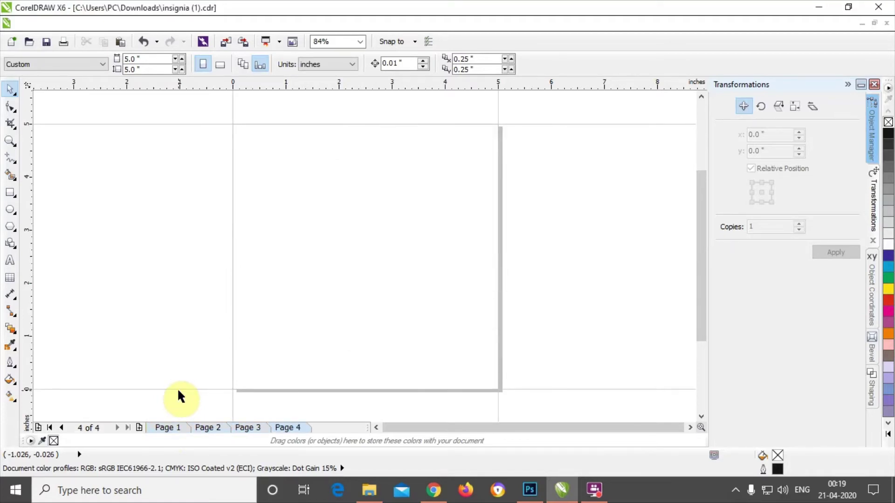
key(Page_Down)
key(Return)
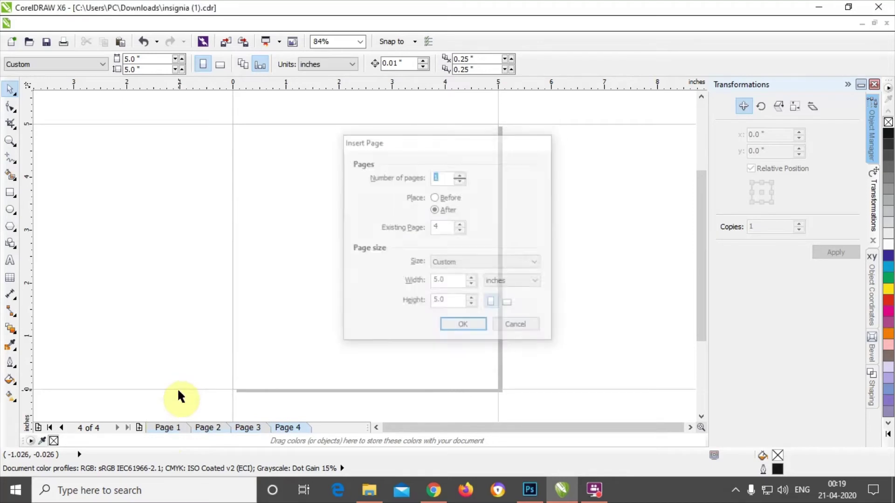
key(Page_Down)
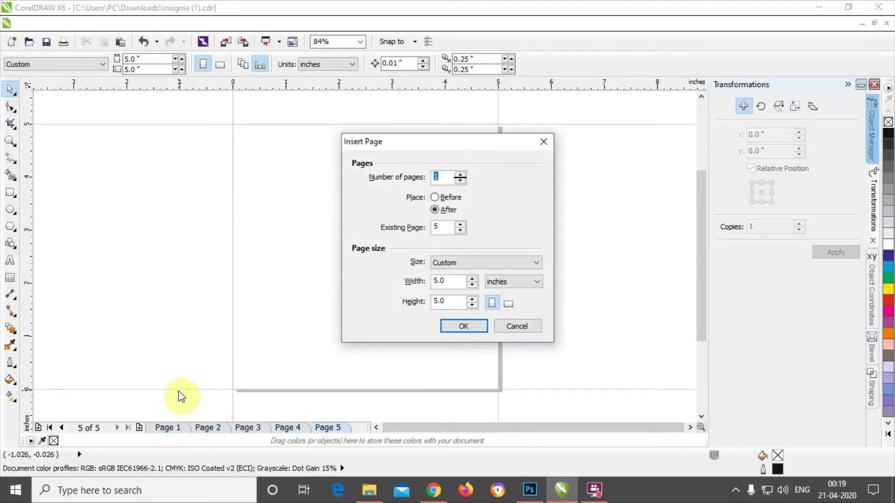
key(Return)
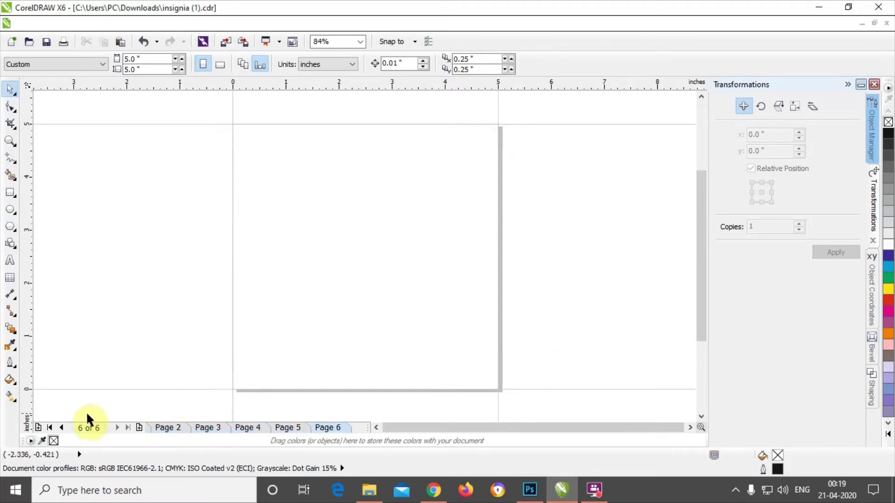
Step: Move the "Athena Music Academy" text group from page 1 to the same position on page 2
click(51, 428)
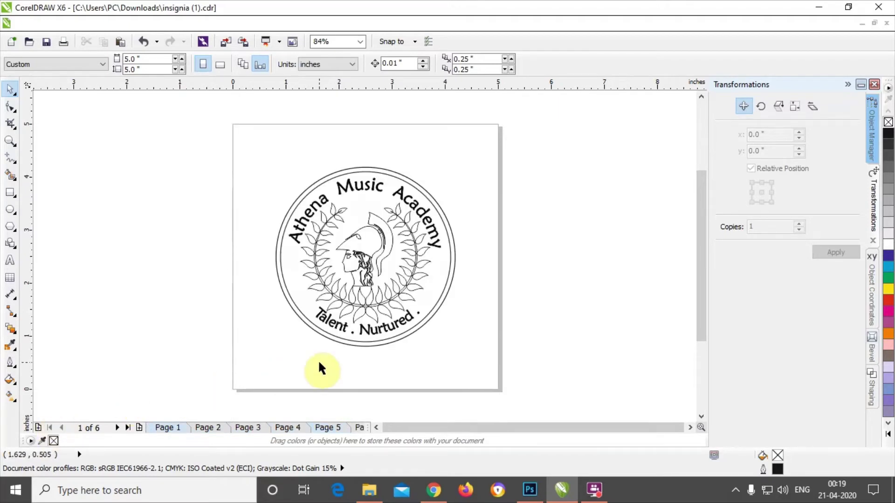
click(310, 215)
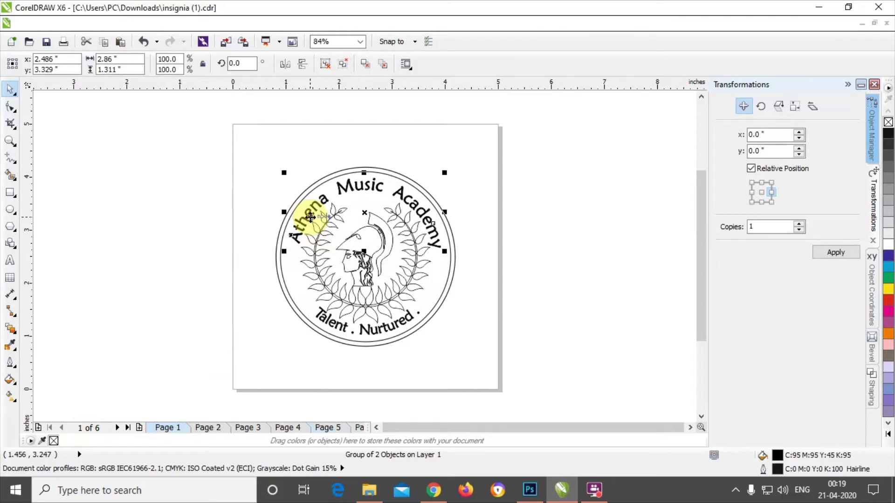
click(310, 216)
key(Delete)
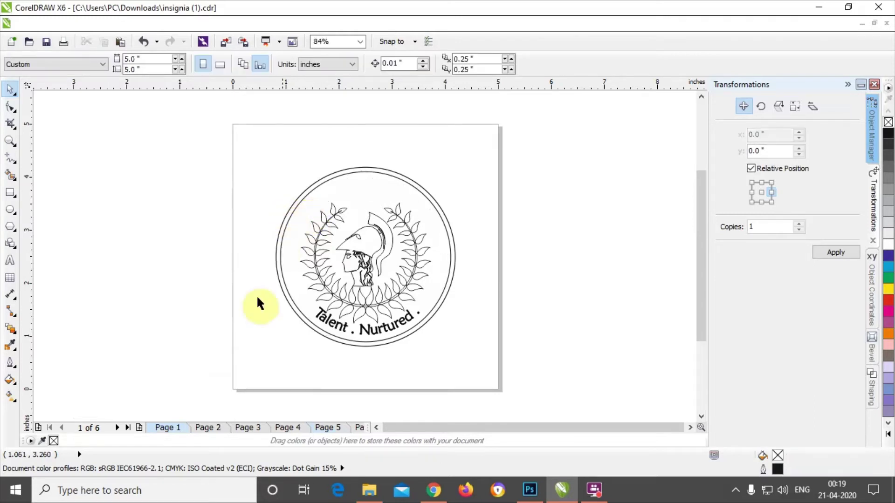
click(208, 427)
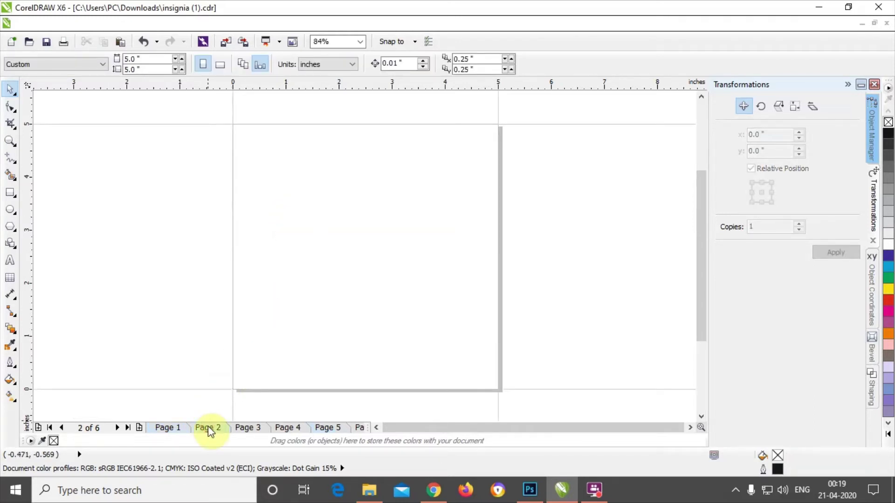
key(ctrl+v)
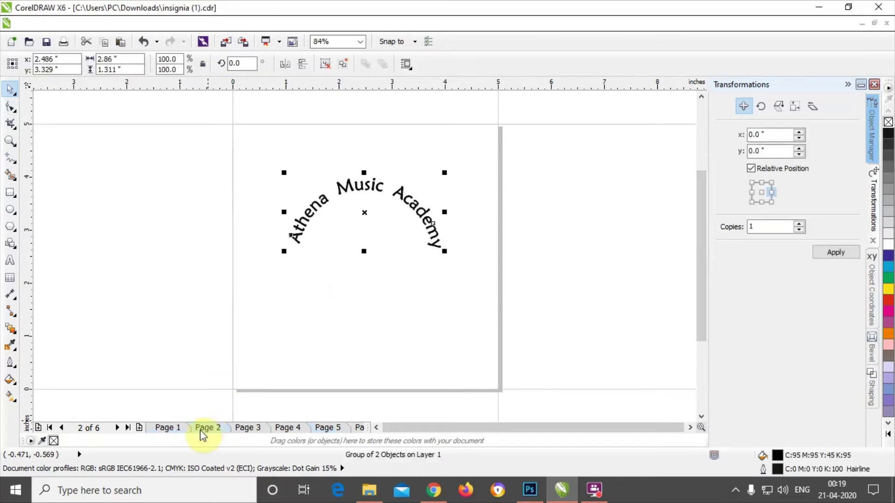
Step: Move the lower motto "Talent . Nurtured ." from page 1 to the same position on page 3
click(164, 427)
click(343, 327)
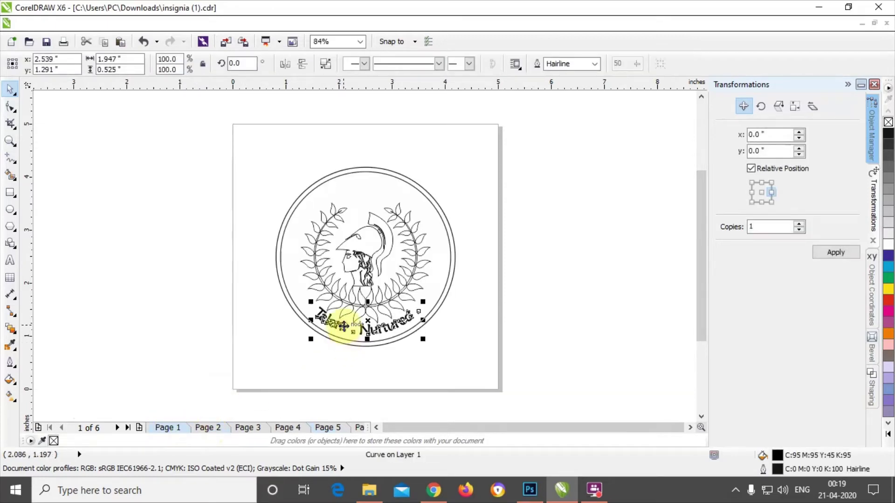
click(344, 326)
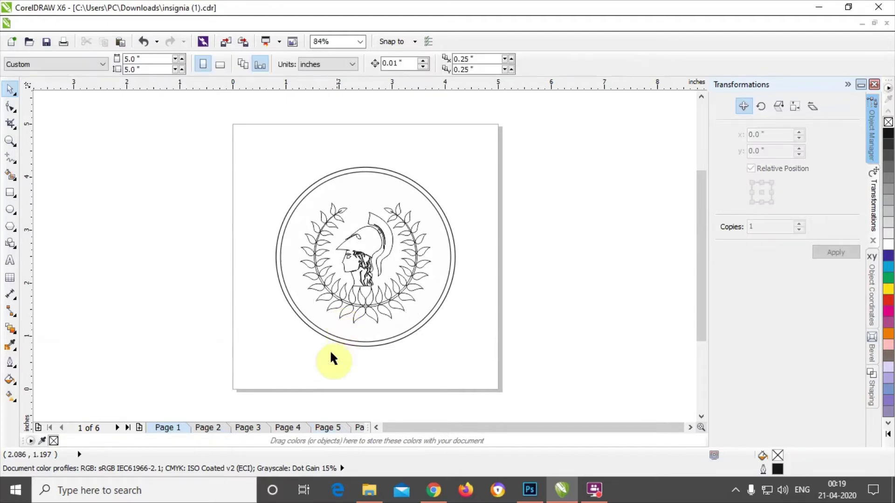
click(256, 429)
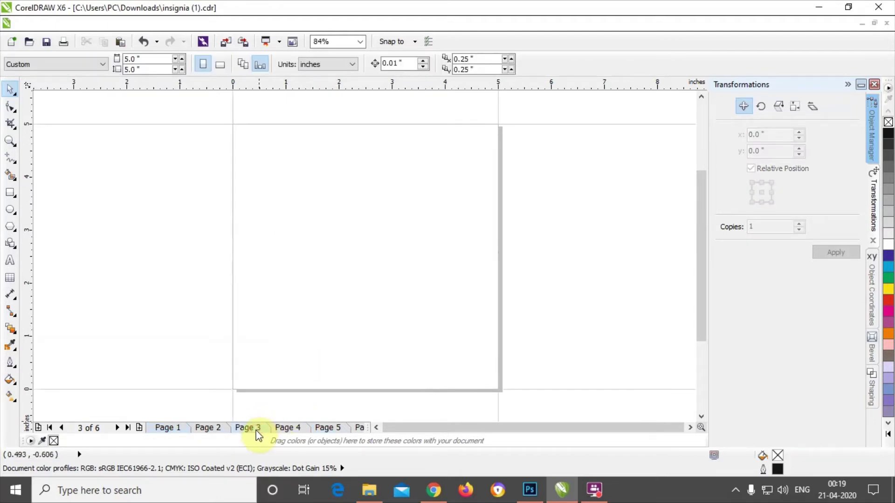
key(ctrl+v)
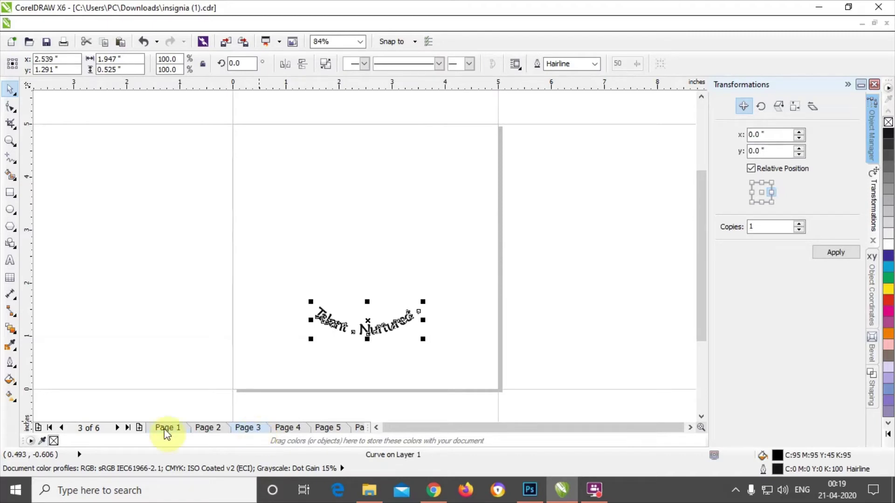
Step: Move the insignia's inner circle from page 1 to the same position on page 4
click(166, 428)
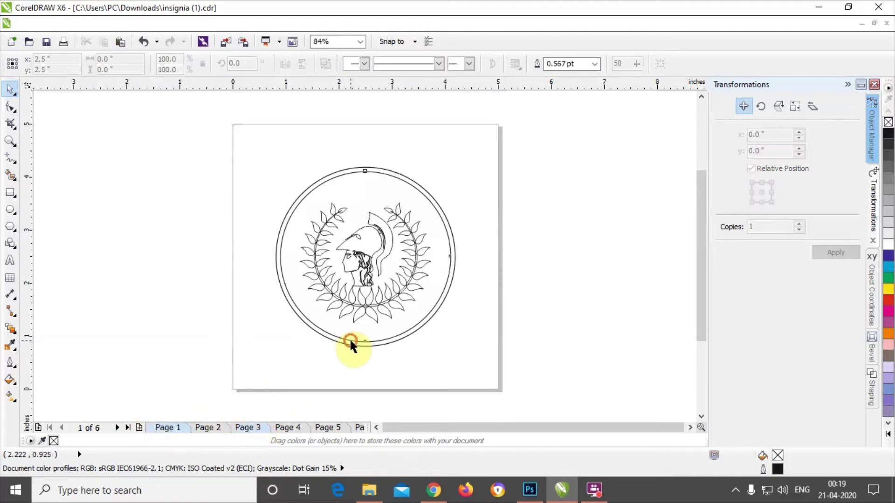
click(350, 340)
click(350, 340)
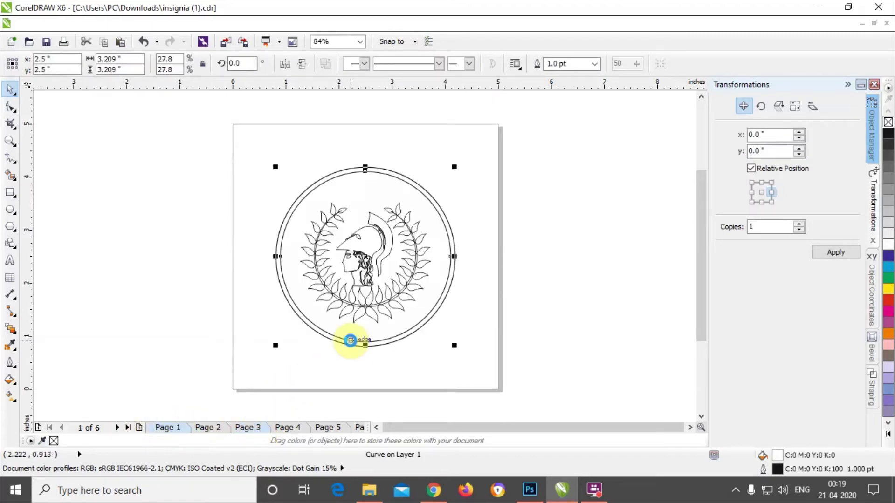
click(285, 428)
key(ctrl+v)
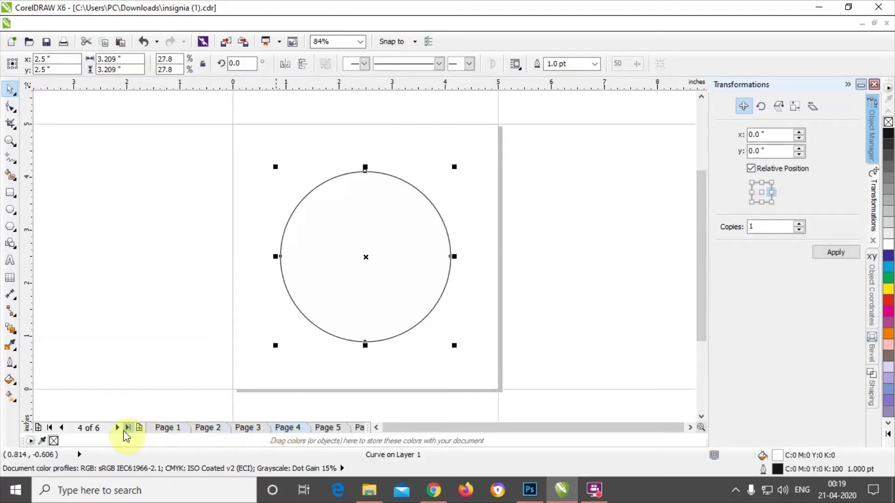
Step: Move the insignia's outer circle from page 1 to the same position on page 5
click(168, 428)
click(335, 339)
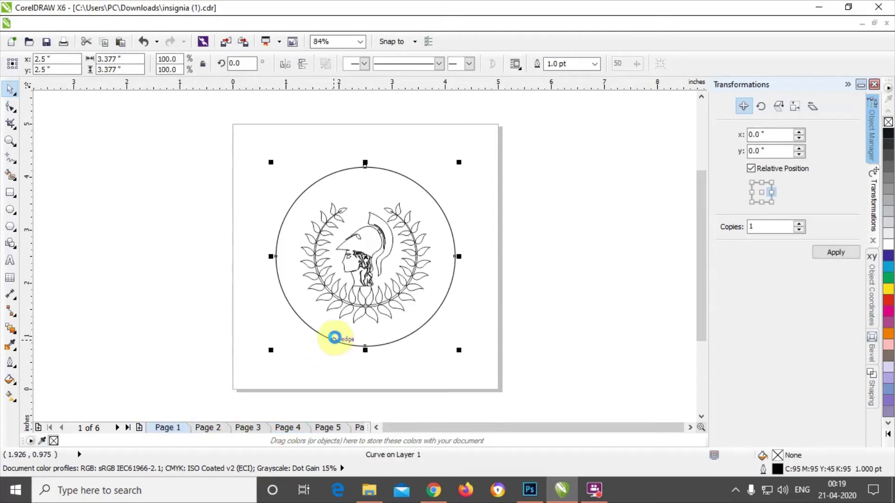
key(Delete)
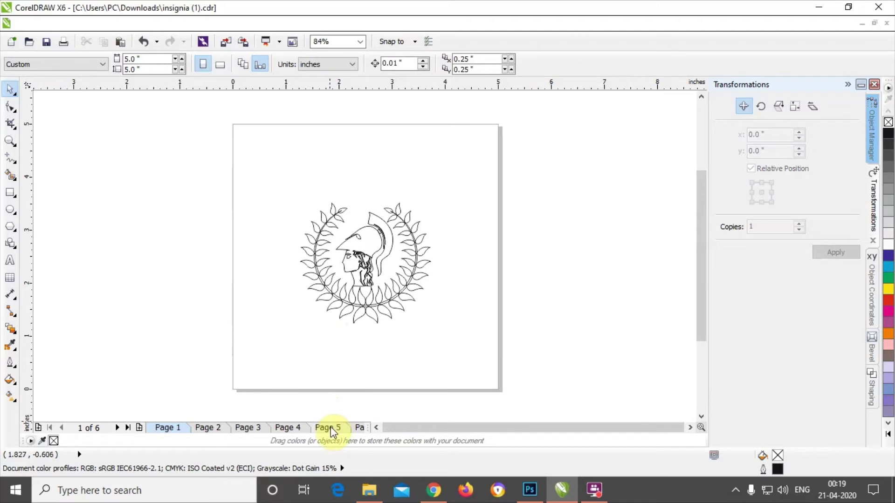
click(327, 428)
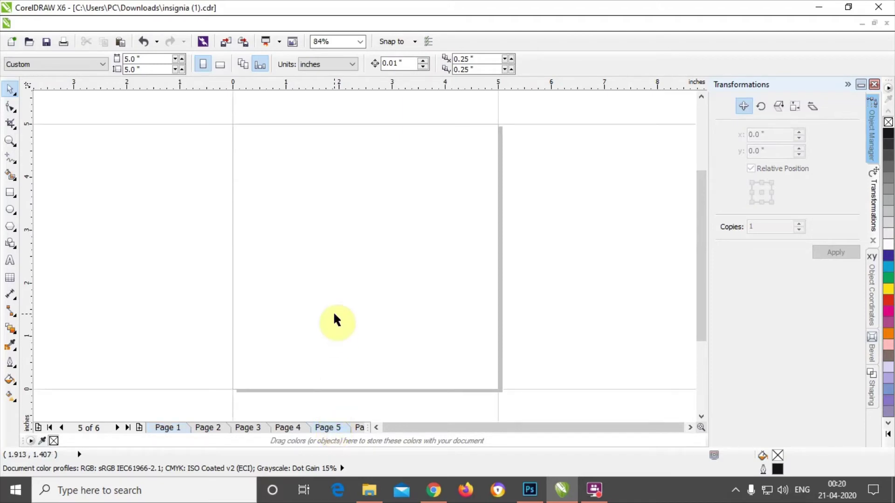
key(ctrl+v)
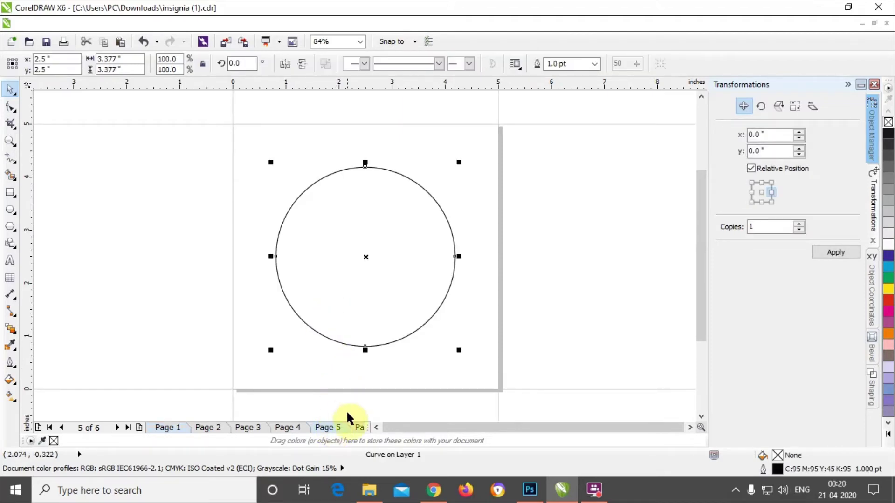
Step: Move the leaves along the wreath's right side, without the stem, from page 1 to the same position on page 6
click(154, 428)
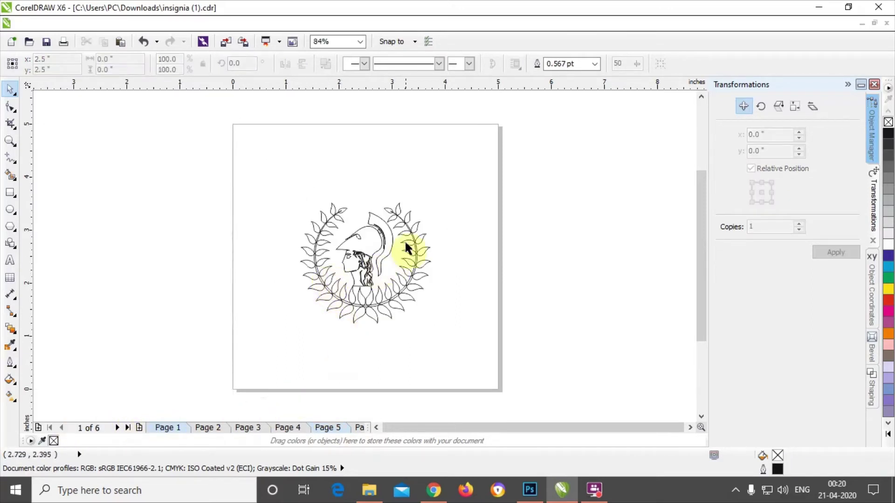
drag(450, 189, 392, 331)
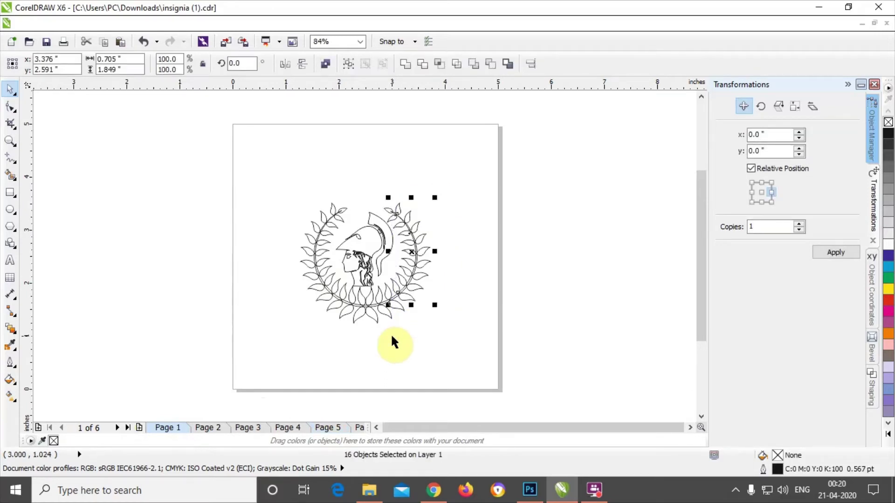
key(Delete)
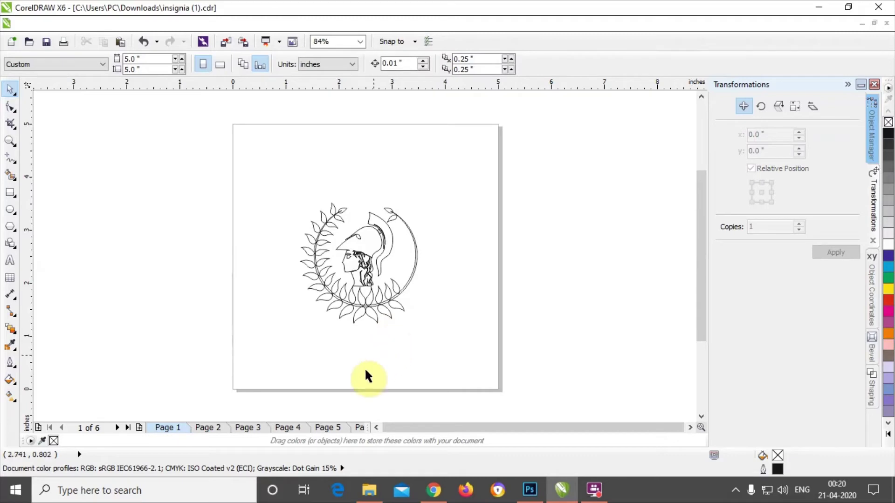
click(117, 428)
click(116, 428)
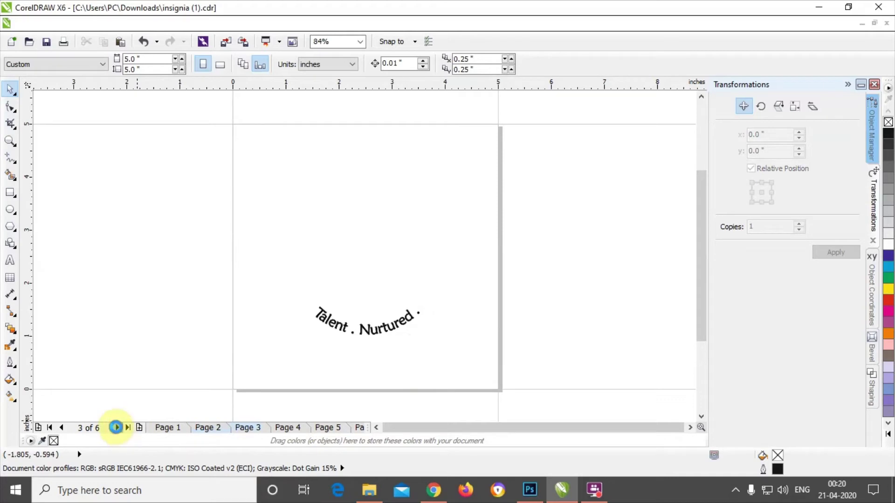
click(116, 428)
click(117, 428)
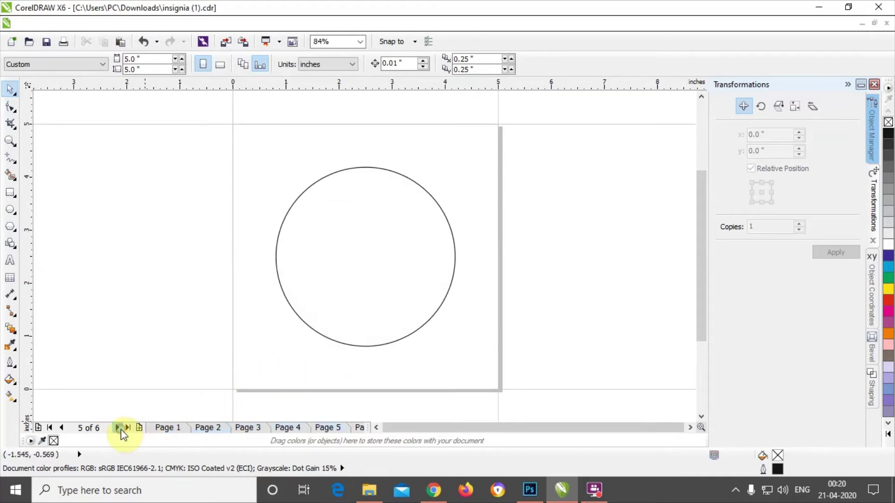
click(120, 428)
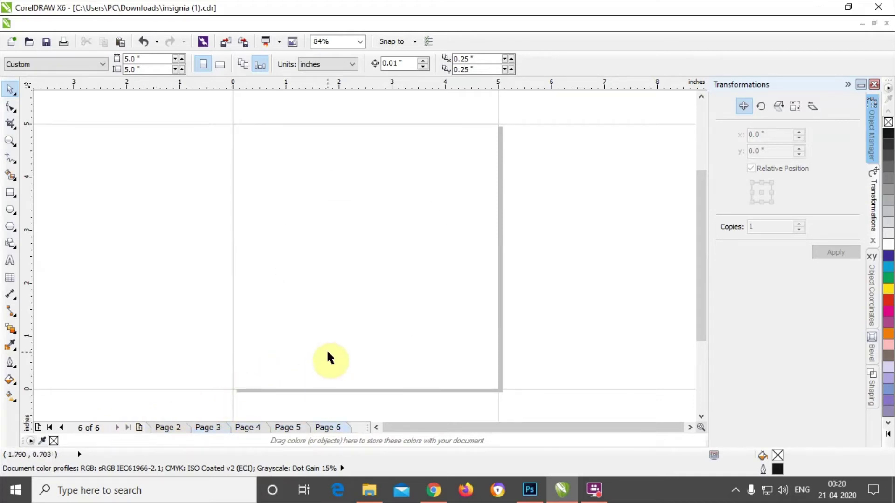
key(ctrl+v)
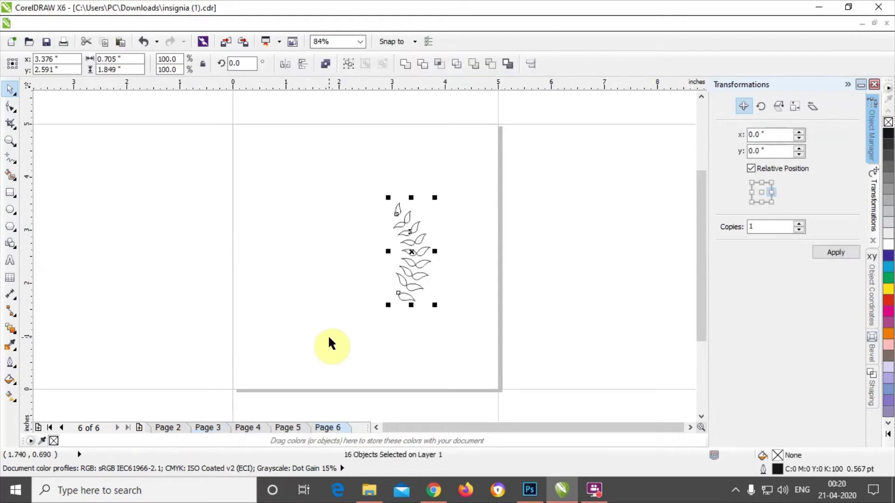
Step: Move the two leaves left at the upper tip of the wreath's right branch from page 1 to page 6
click(49, 428)
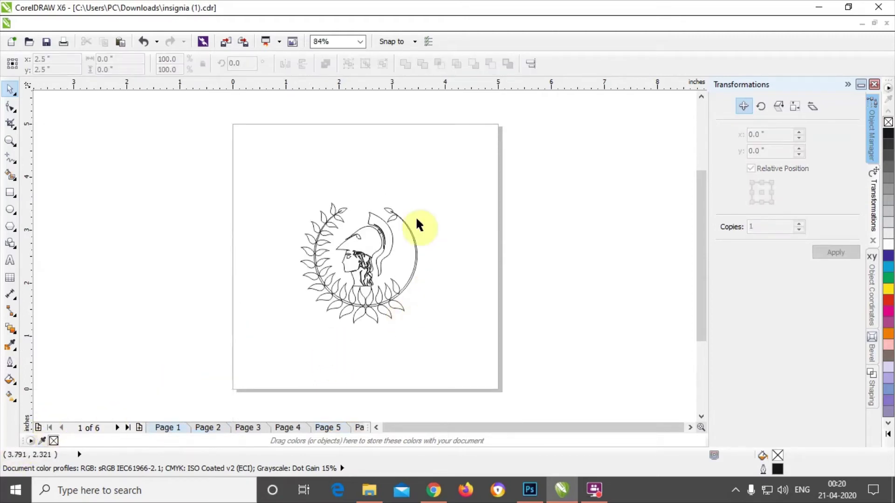
drag(378, 189, 404, 221)
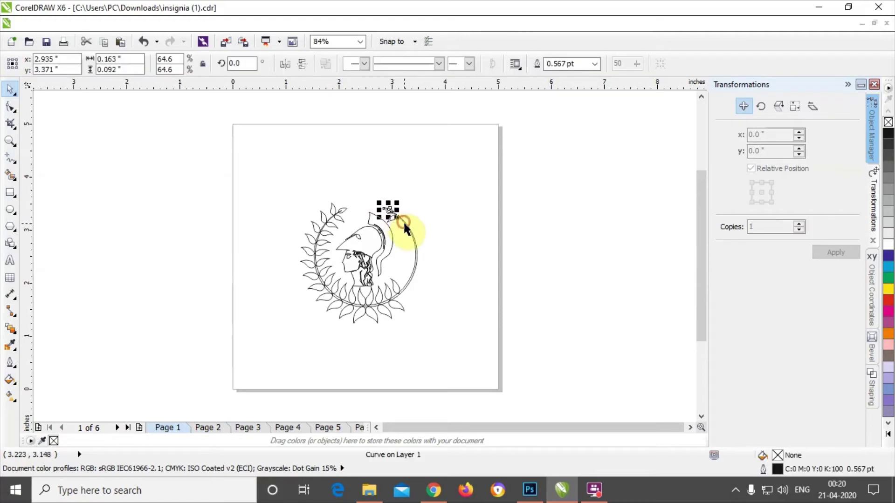
drag(399, 188, 388, 228)
click(391, 217)
click(413, 189)
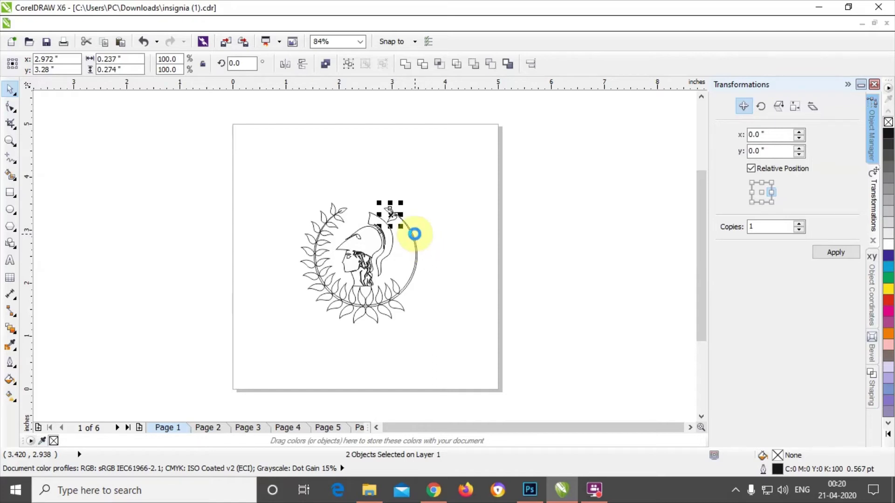
key(Delete)
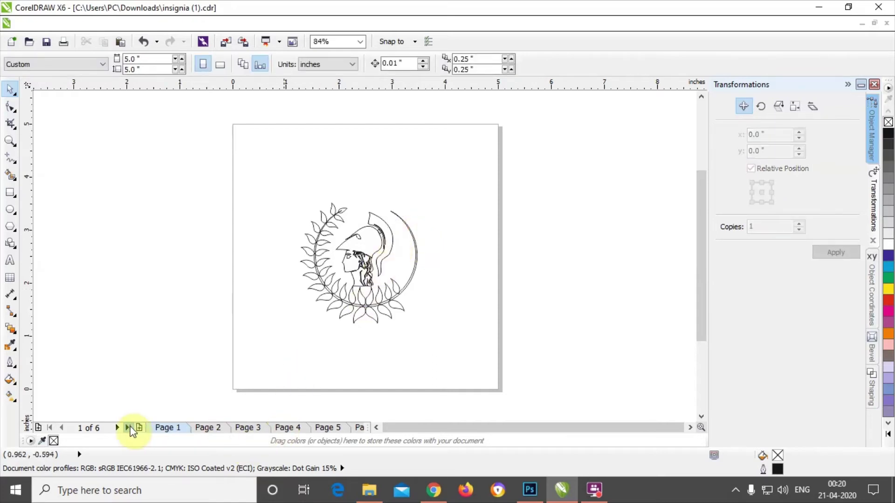
click(128, 428)
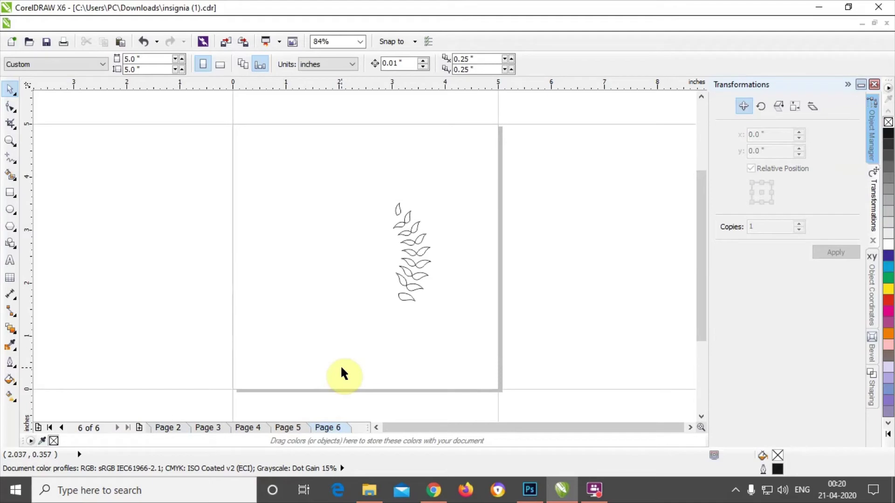
key(ctrl+v)
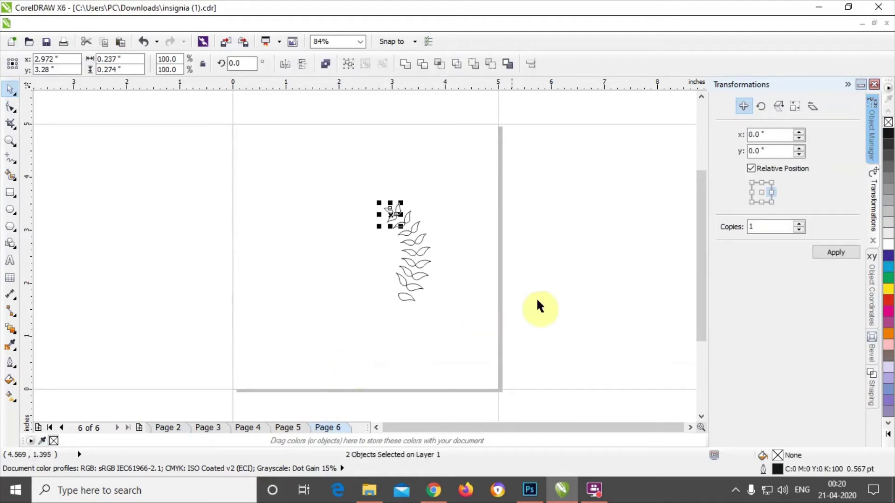
click(557, 298)
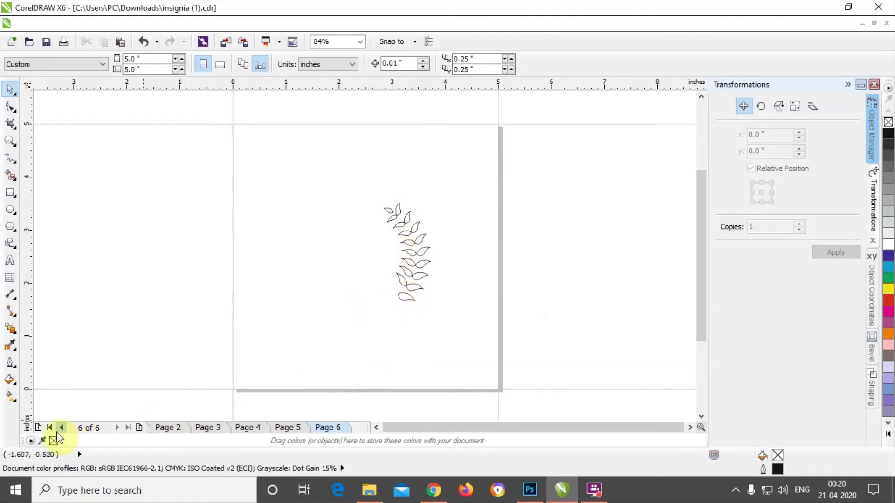
Step: Move most of the leaves along the wreath's bottom, without the stem, from page 1 to the same position on page 6
click(49, 427)
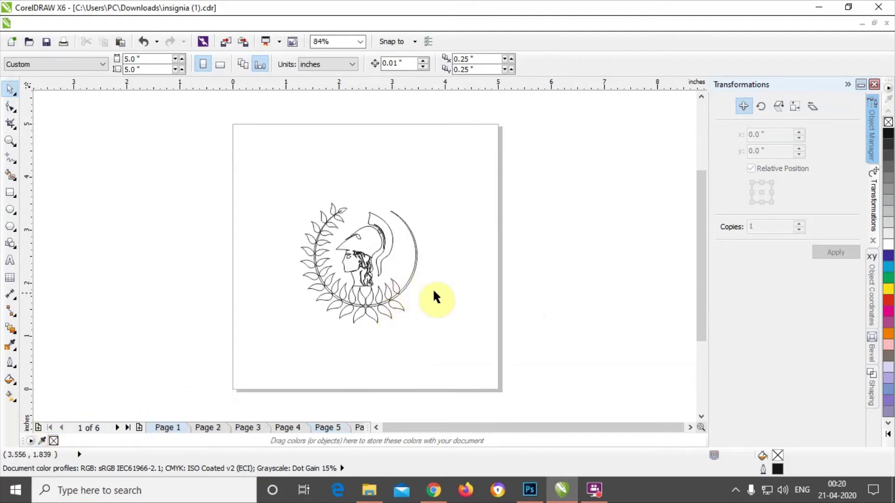
drag(435, 289, 324, 343)
drag(441, 271, 326, 340)
drag(437, 283, 310, 326)
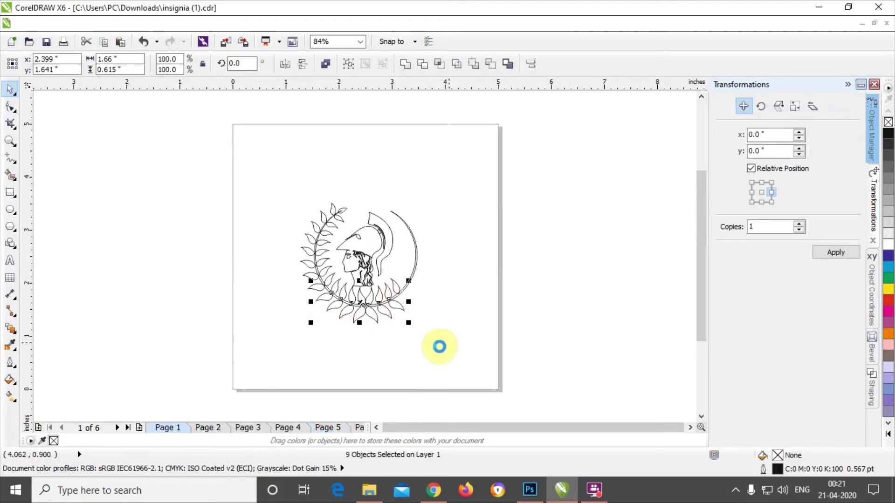
key(Delete)
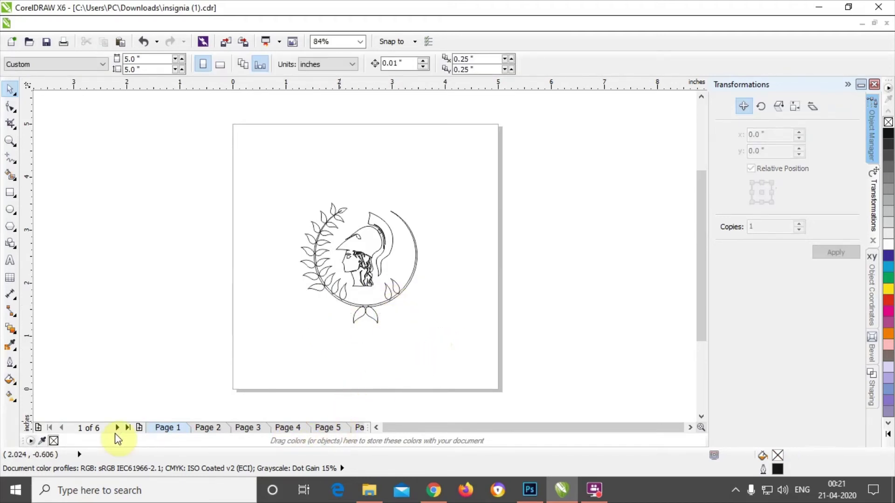
click(127, 427)
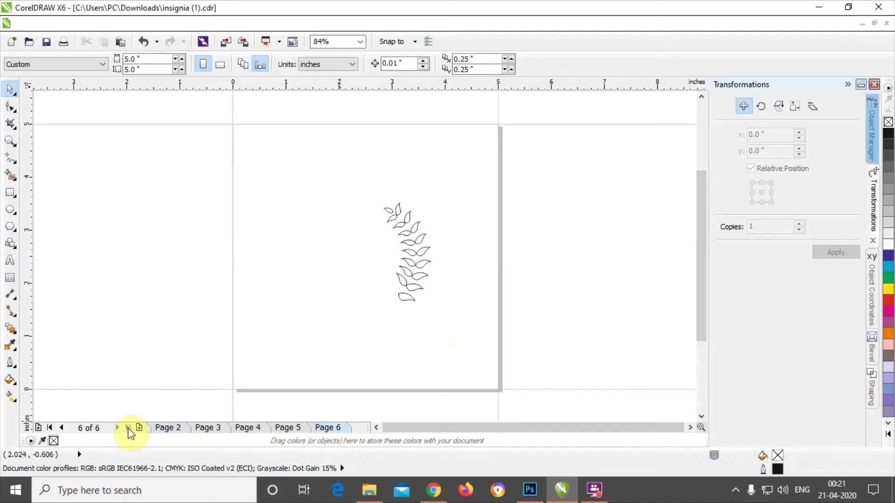
key(ctrl+v)
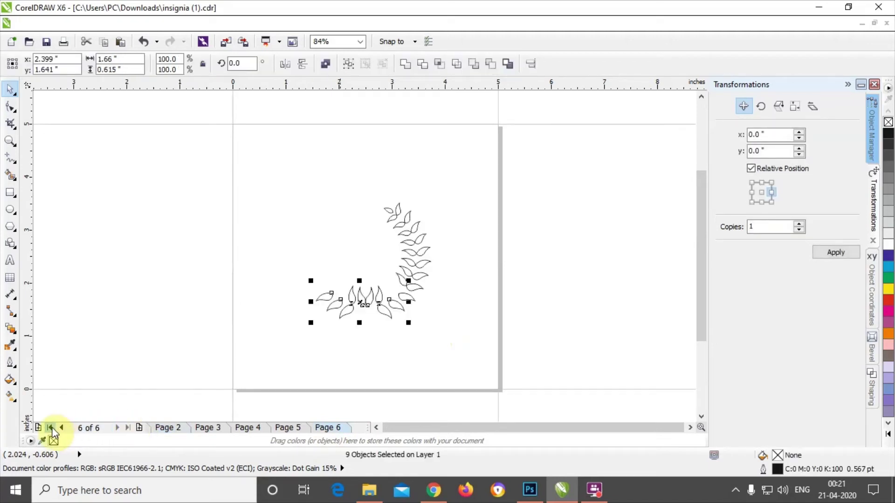
Step: Move the two leaves inside the lower-right curve of the wreath's stem from page 1 to the same position on page 6
click(50, 428)
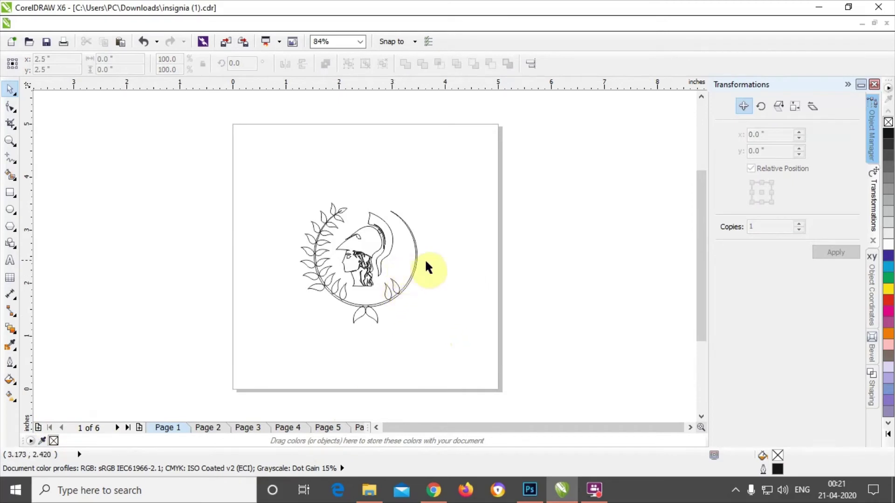
drag(432, 262, 400, 300)
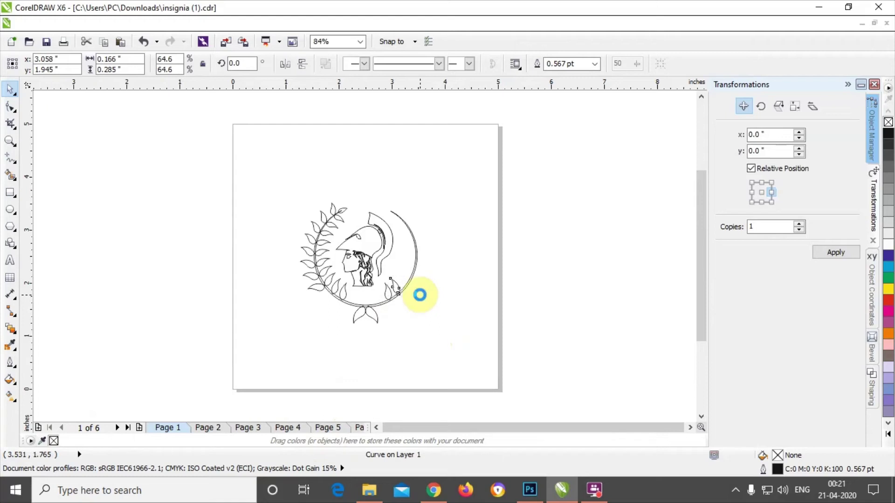
click(420, 295)
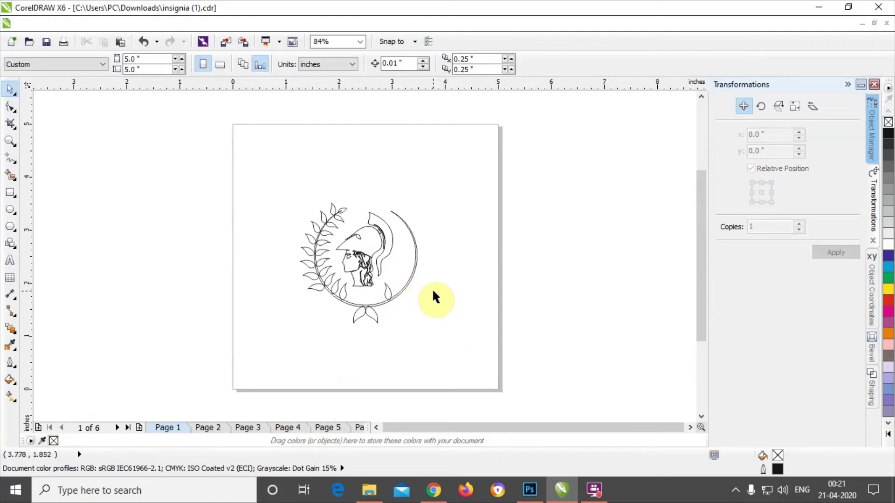
key(ctrl+z)
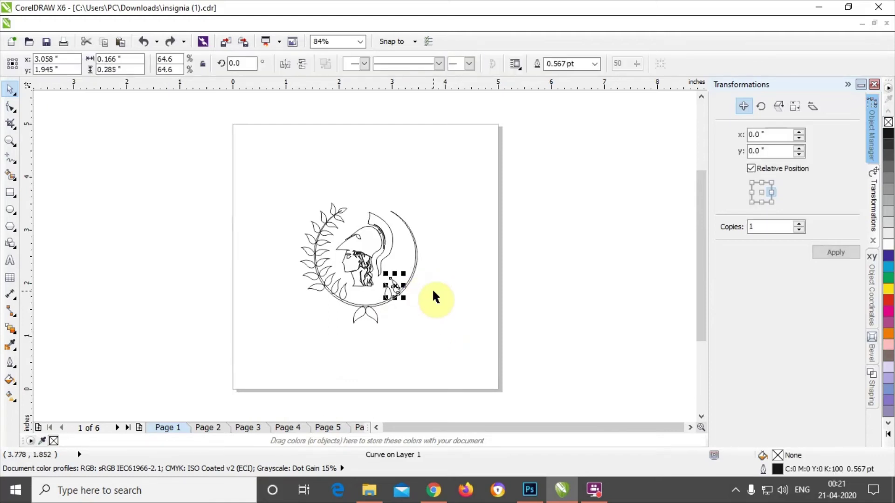
drag(374, 310, 376, 311)
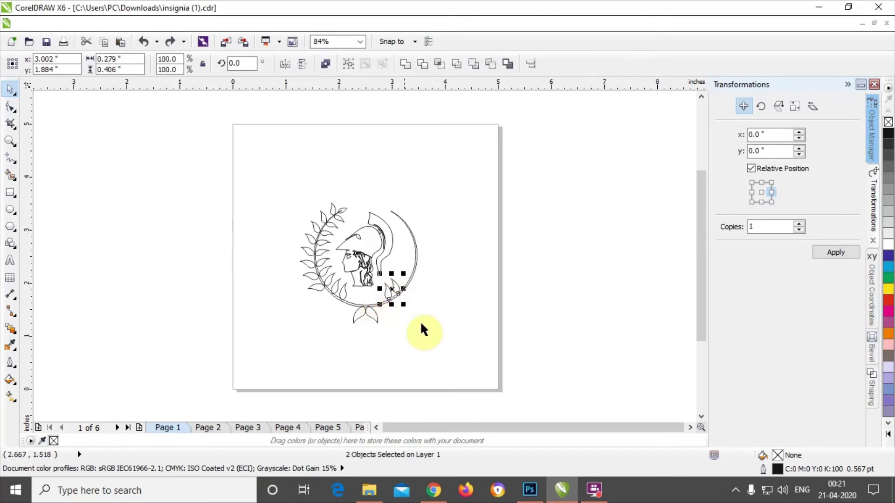
key(Delete)
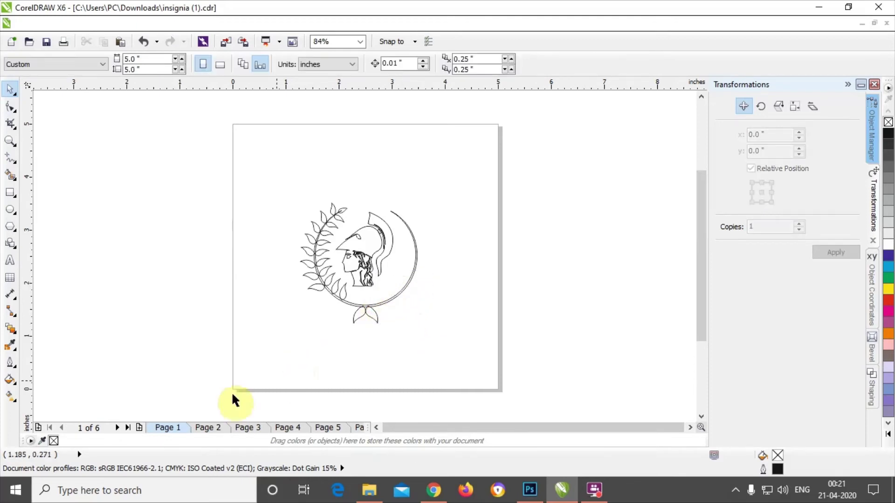
click(126, 428)
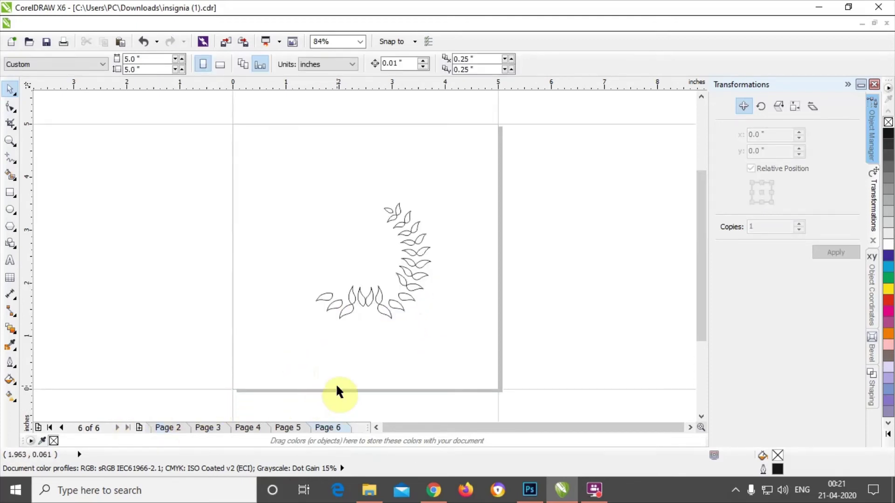
key(ctrl+v)
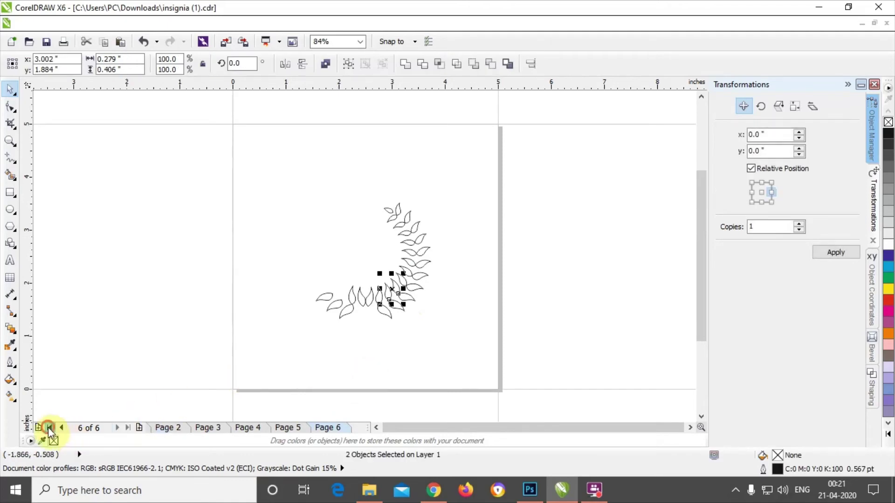
Step: Move the two leaves below the stem at the wreath's bottom centre from page 1 to the same position on page 6
click(49, 428)
drag(420, 302, 331, 359)
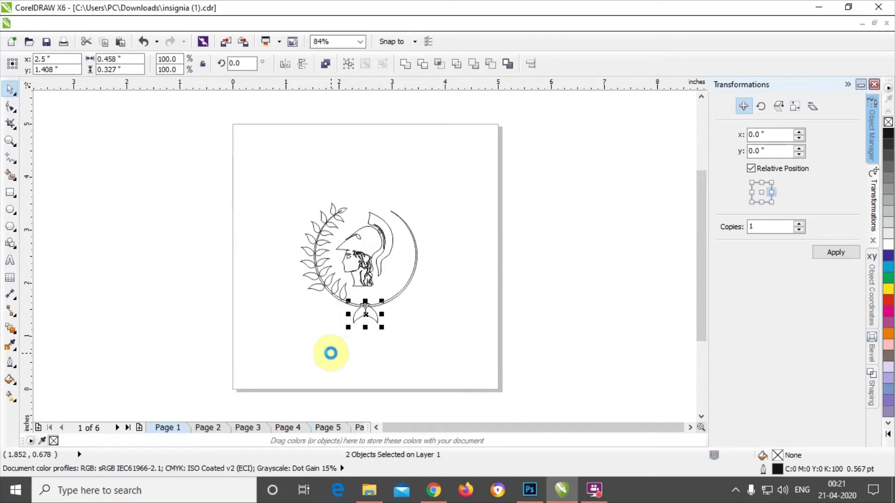
click(330, 355)
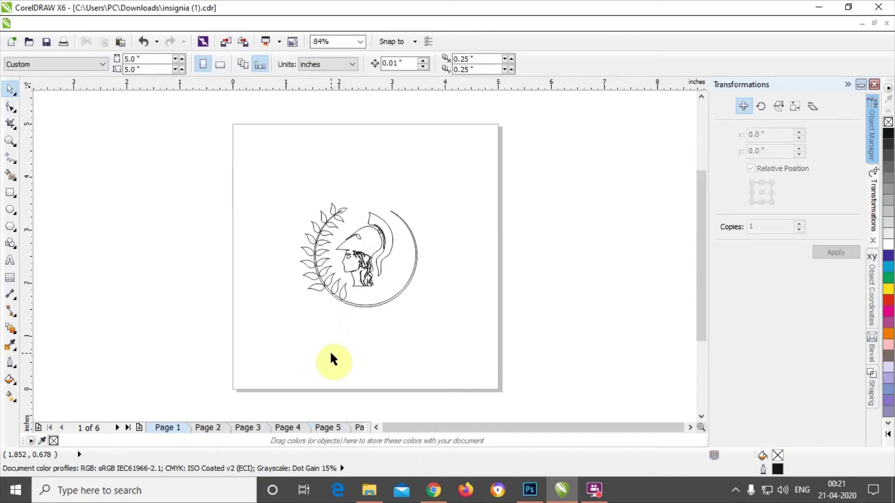
click(128, 428)
key(ctrl+v)
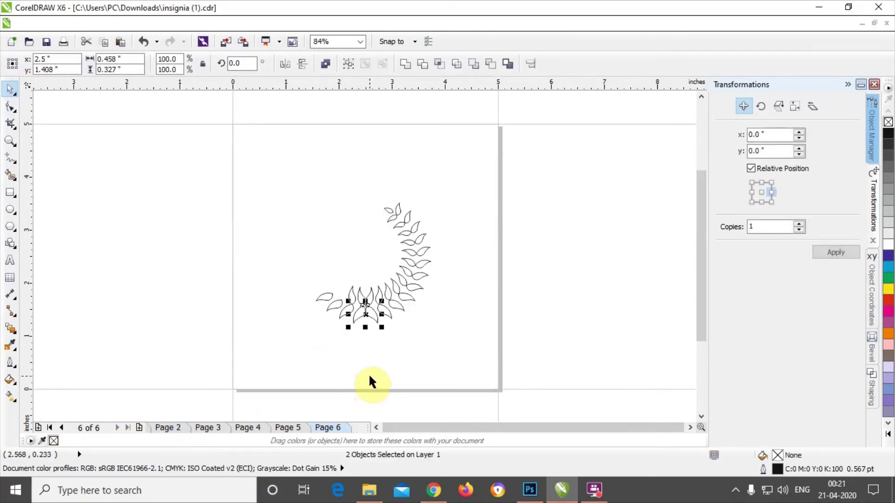
Step: Move the eleven leaves along the wreath's left side, without the stem, from page 1 to the same position on page 6
click(50, 428)
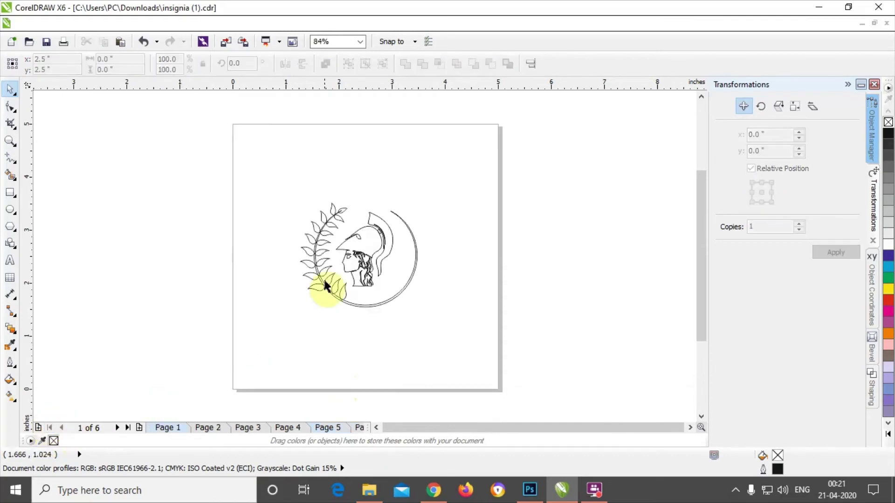
drag(275, 220, 335, 323)
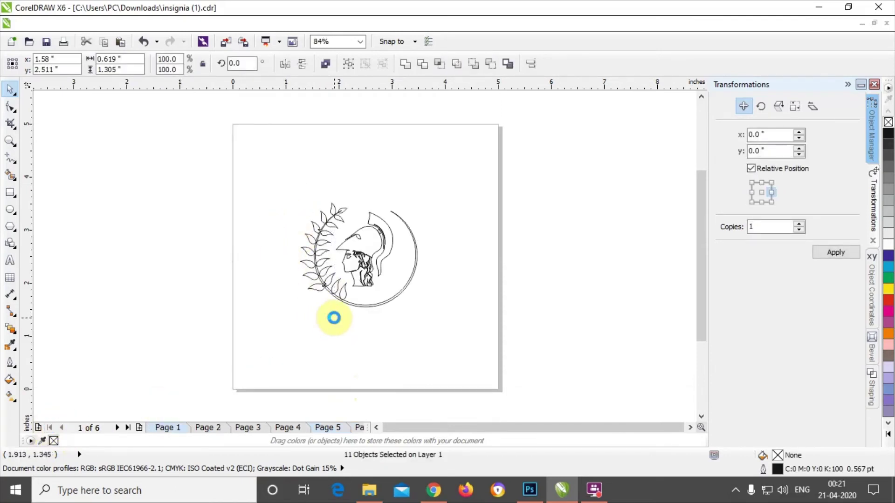
click(334, 318)
click(128, 427)
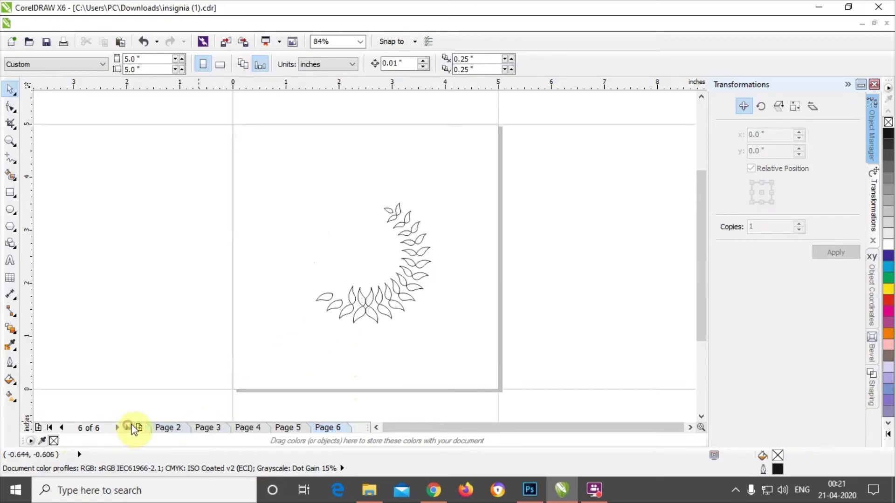
key(ctrl+v)
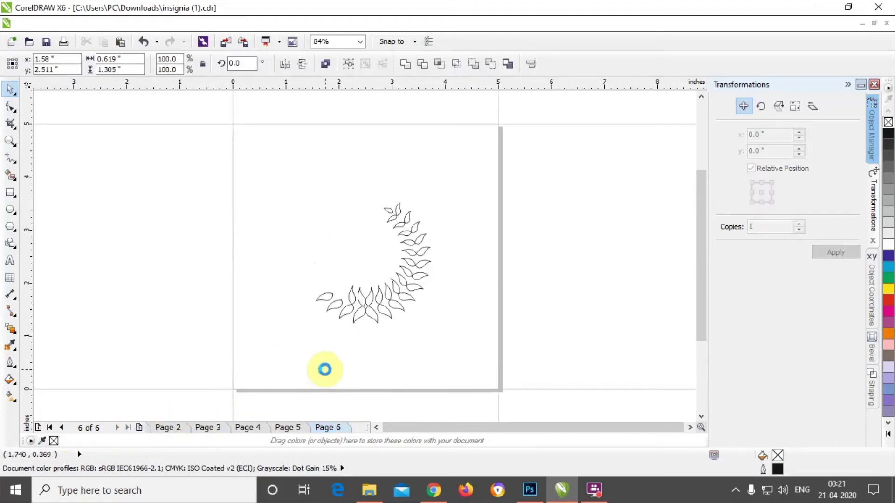
Step: Move the four leaves near the upper end of the wreath's left branch, except the tip leaf, from page 1 to page 6
click(52, 427)
drag(308, 186, 346, 232)
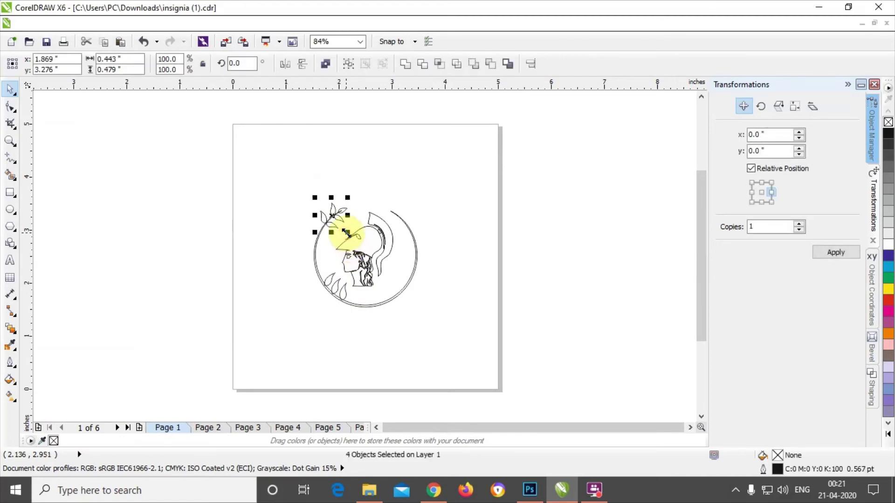
click(346, 233)
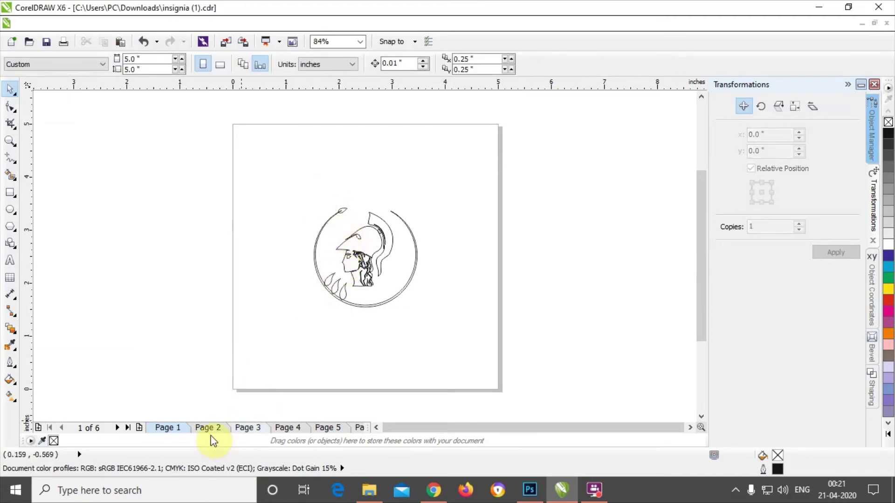
click(127, 428)
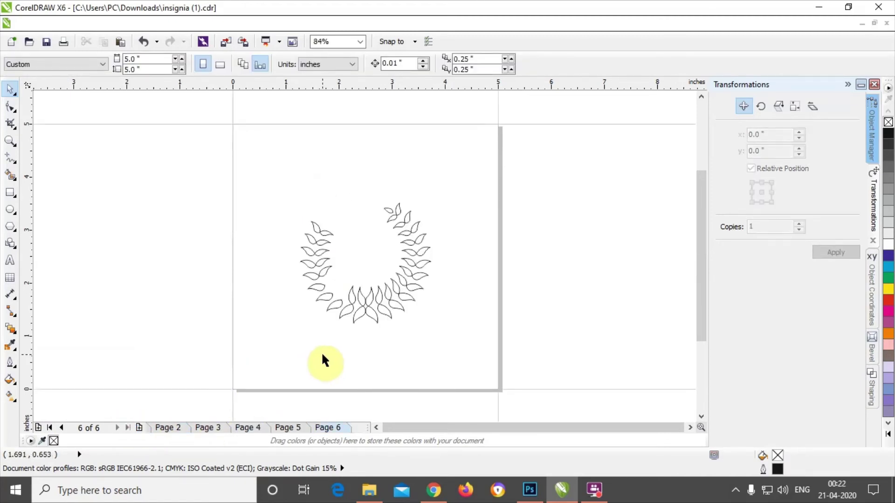
Step: Move the single leaf at the tip of the wreath's left branch from page 1 to the same position on page 6
click(50, 428)
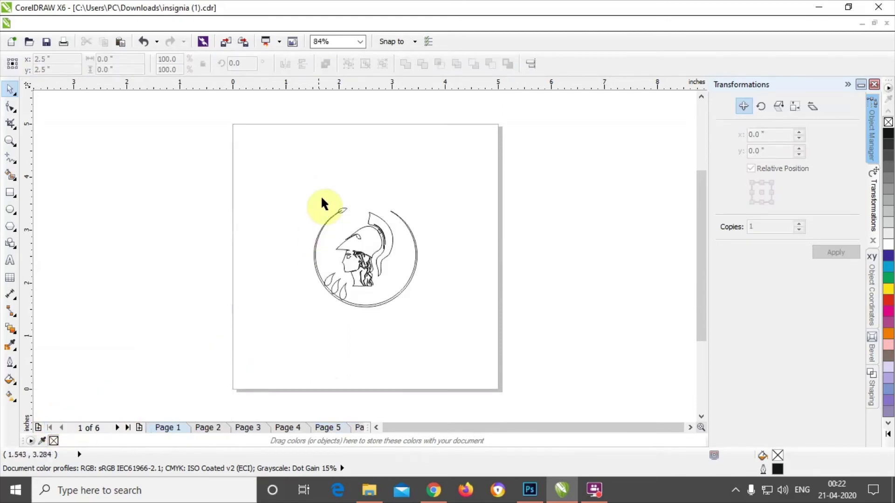
click(343, 211)
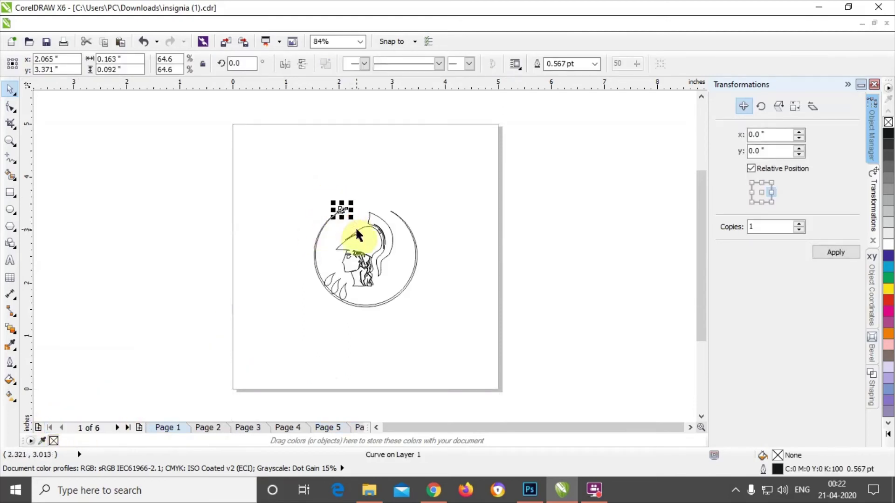
click(232, 362)
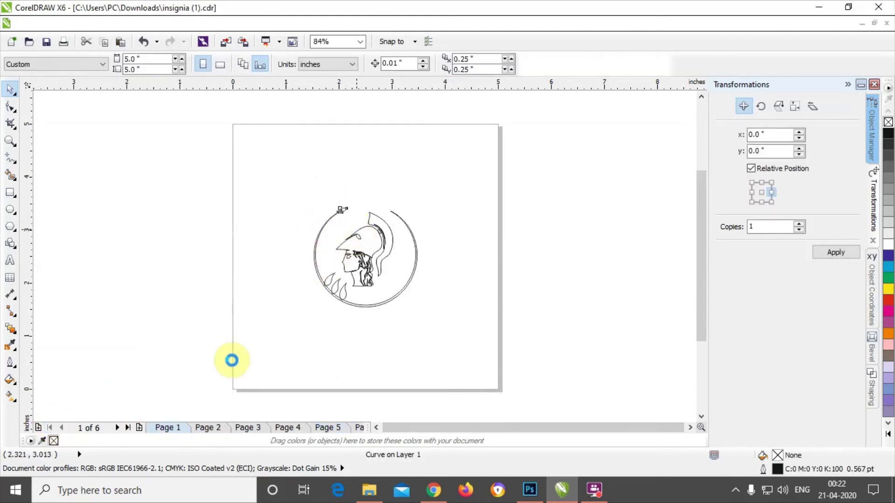
click(127, 428)
key(ctrl+v)
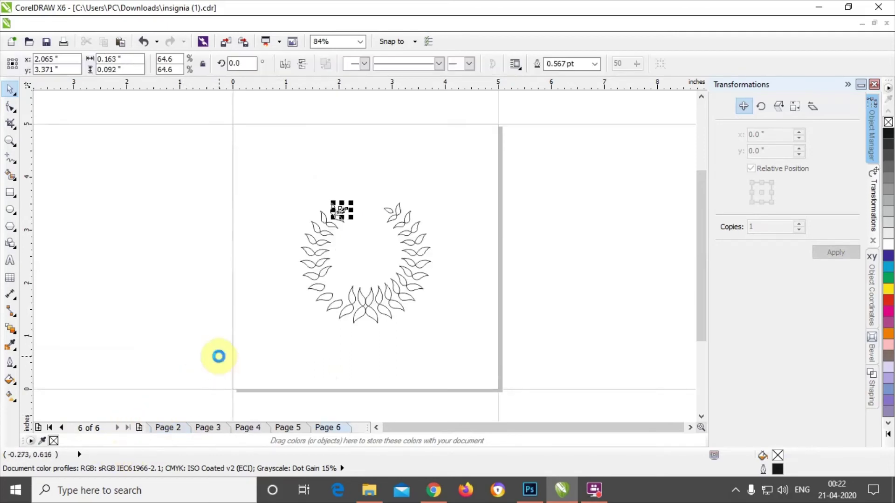
Step: Move the three remaining leaves inside the wreath's lower-left curve from page 1 to the same position on page 6
click(50, 428)
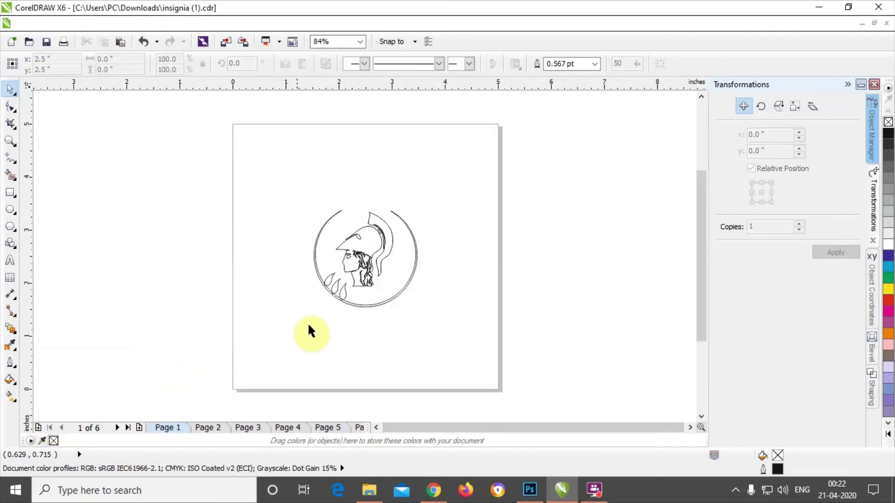
click(348, 321)
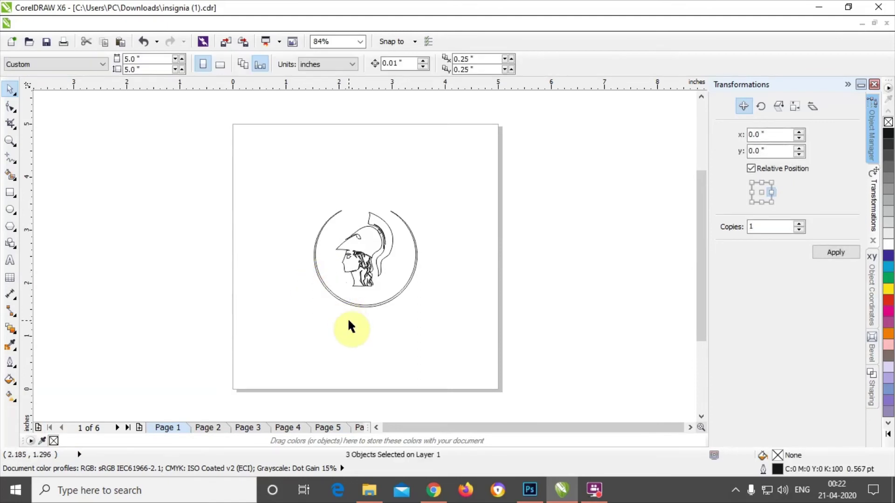
click(127, 428)
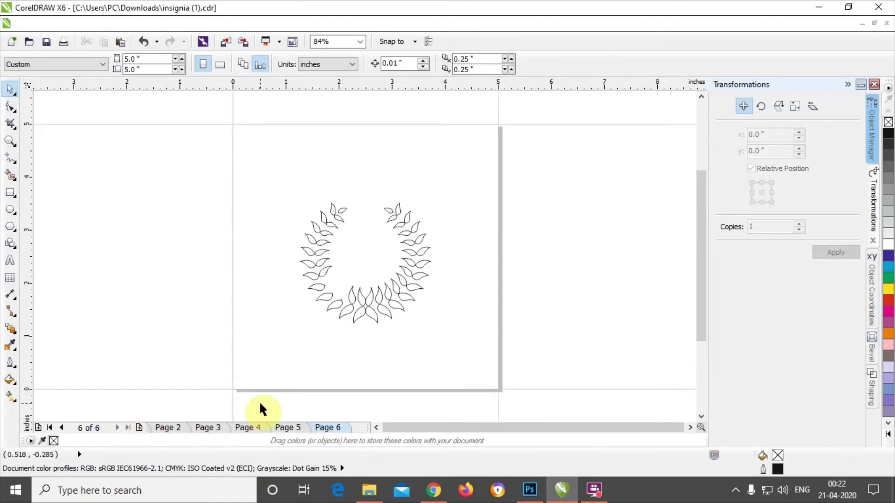
key(ctrl+z)
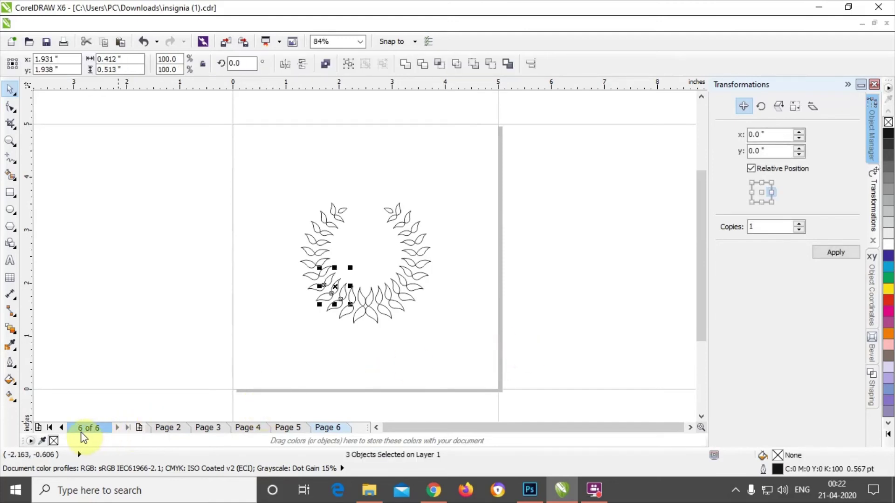
Step: Move the wreath's curved stem from page 1 to the same position on page 6
click(50, 427)
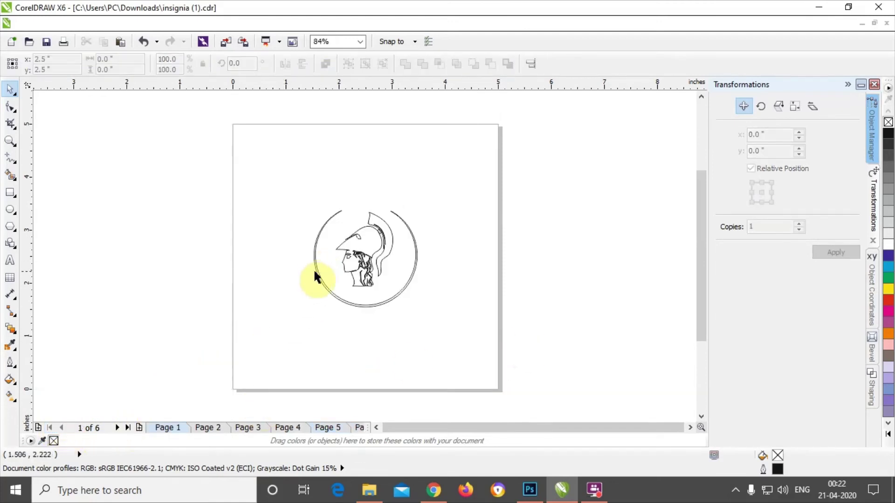
click(319, 277)
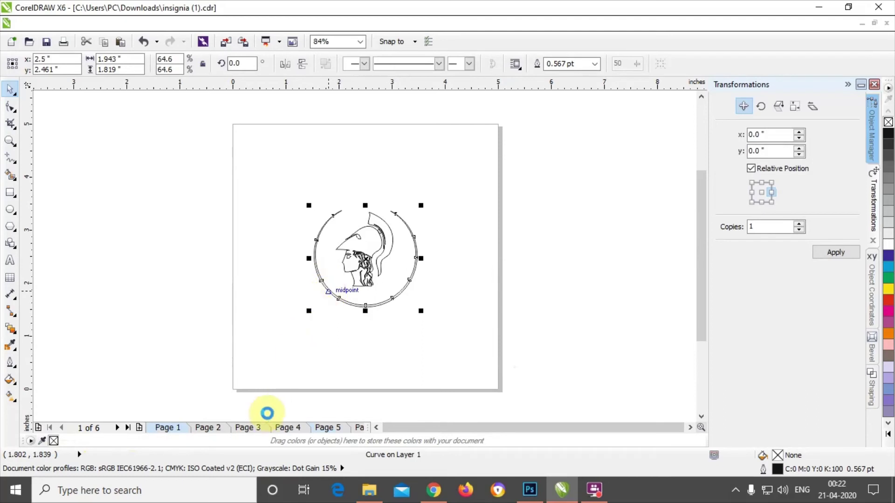
key(Delete)
click(128, 428)
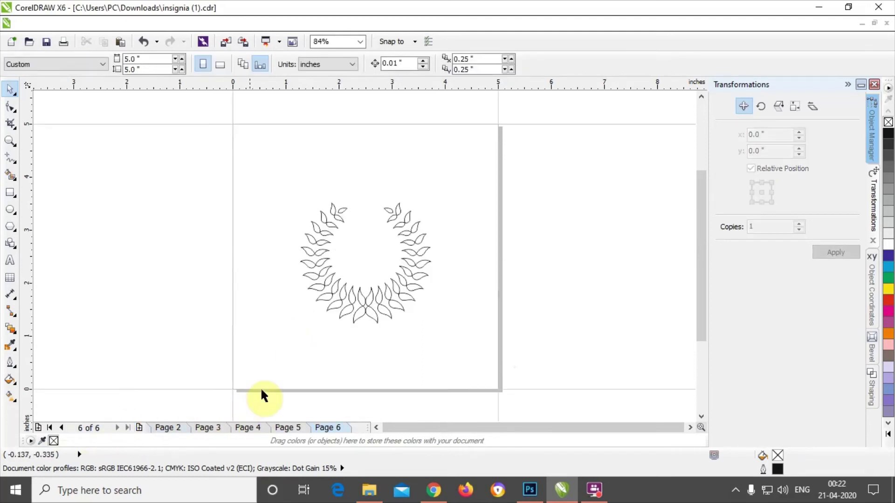
click(536, 336)
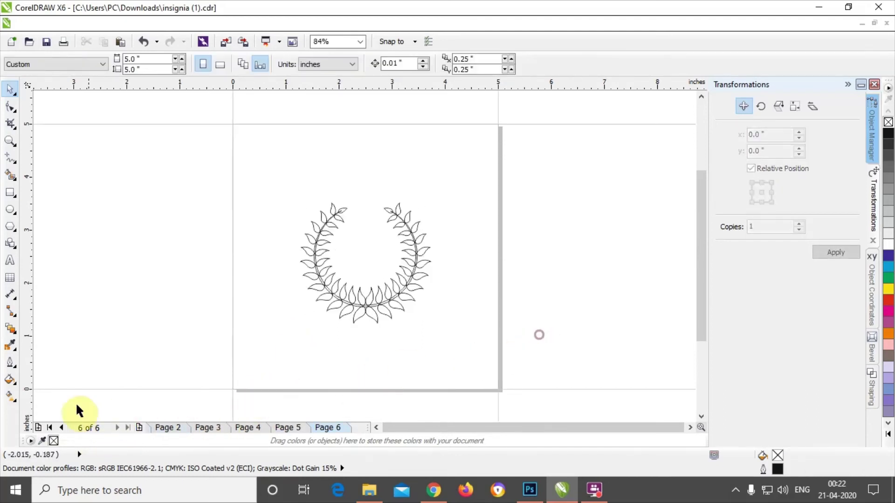
Step: Group all the curves of the helmeted head on page 1
click(51, 429)
drag(238, 202, 424, 303)
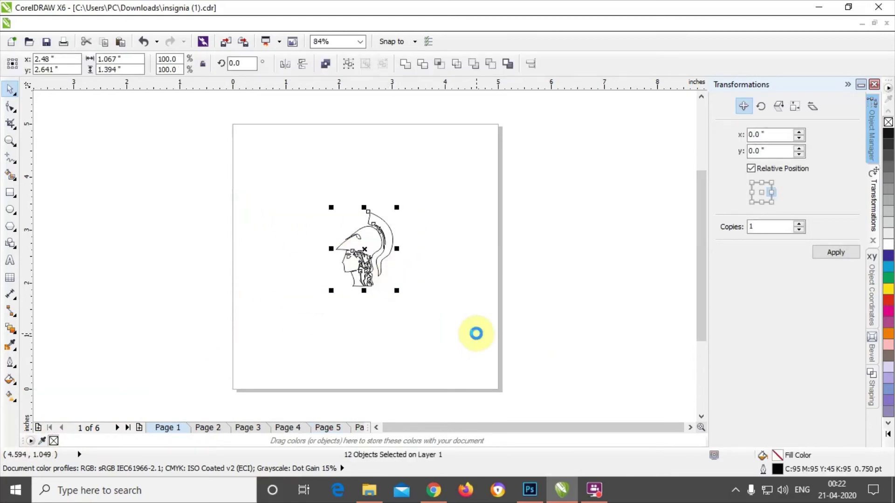
key(ctrl+g)
click(573, 304)
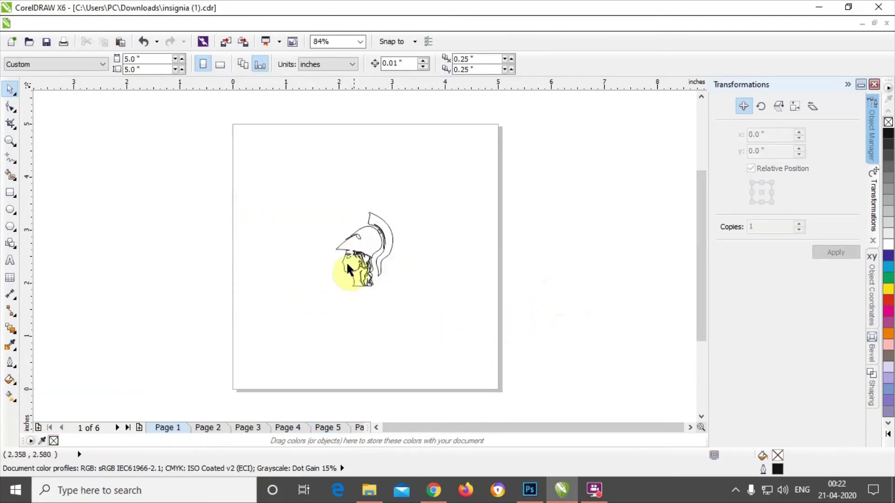
Step: Check the separated artwork on pages 2 through 6 one after another
click(204, 428)
click(245, 428)
click(288, 428)
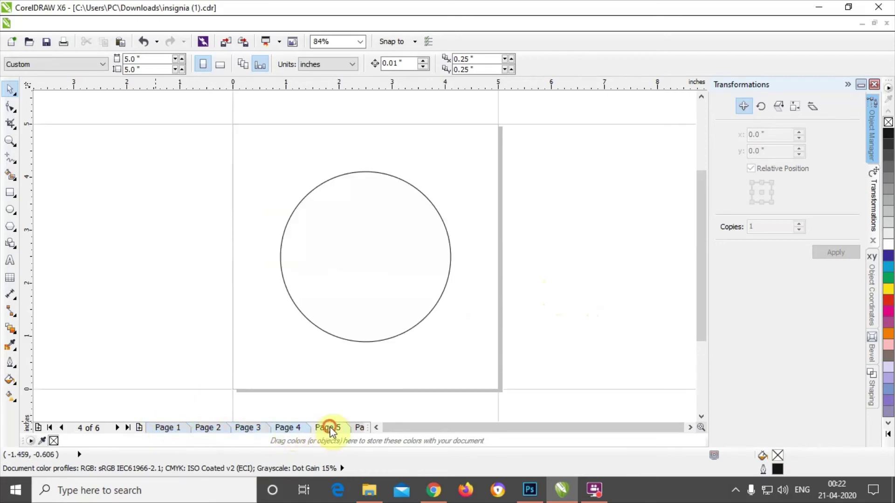
click(328, 428)
click(360, 428)
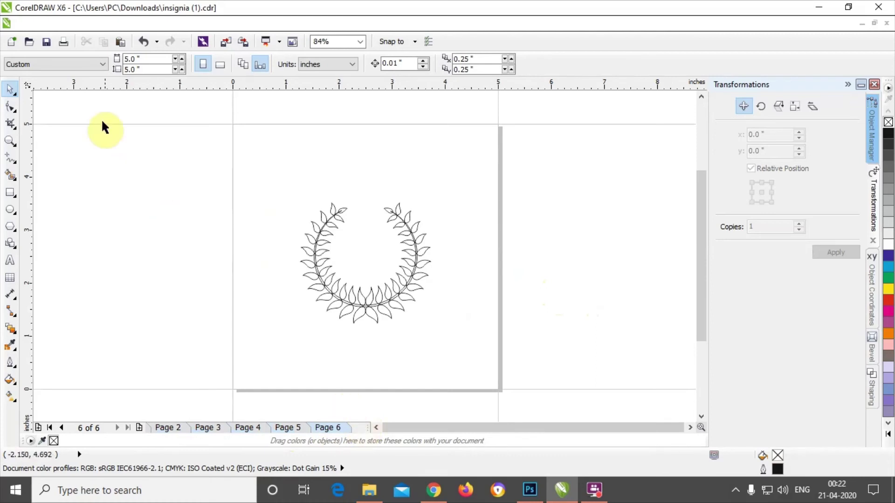
Step: Export all pages to the desktop as an Adobe Photoshop file named PSD2, in 32-bit CMYK at 300 dpi with layers maintained
click(28, 24)
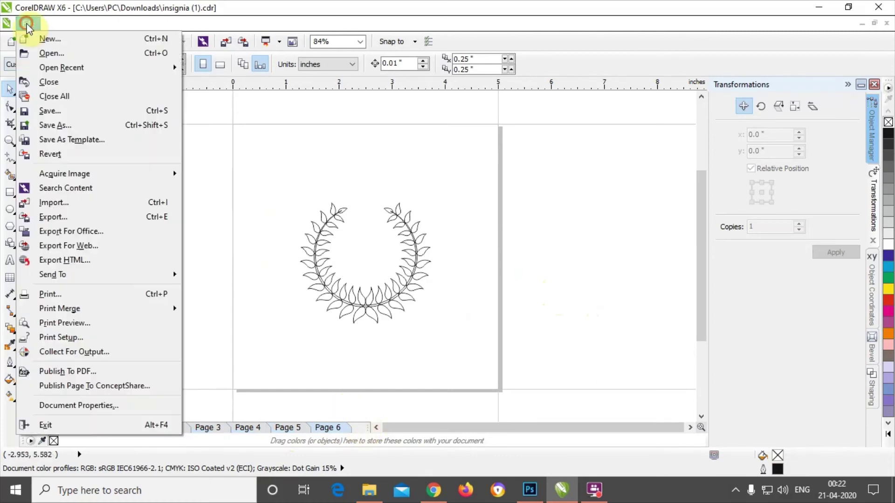
click(64, 217)
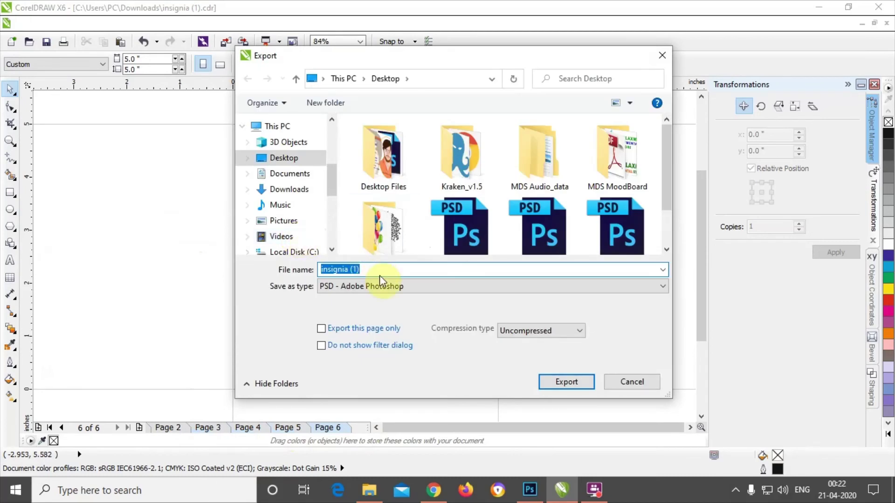
text(PSD)
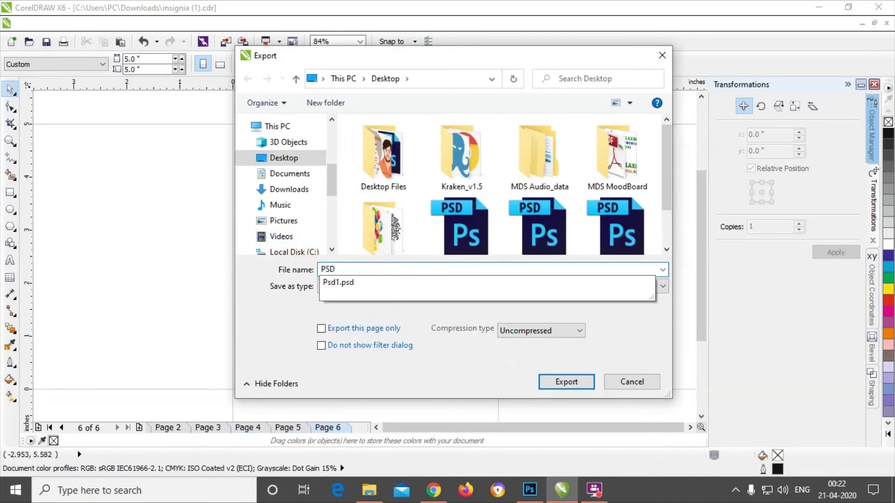
text(2)
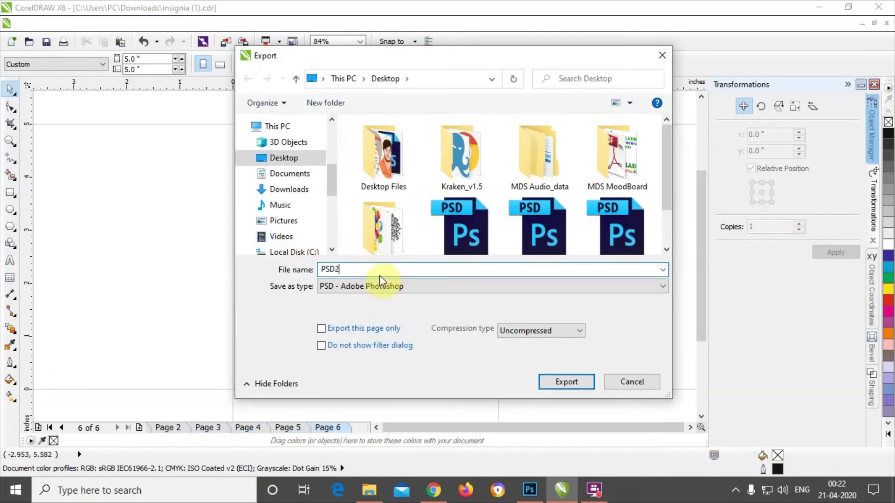
click(576, 387)
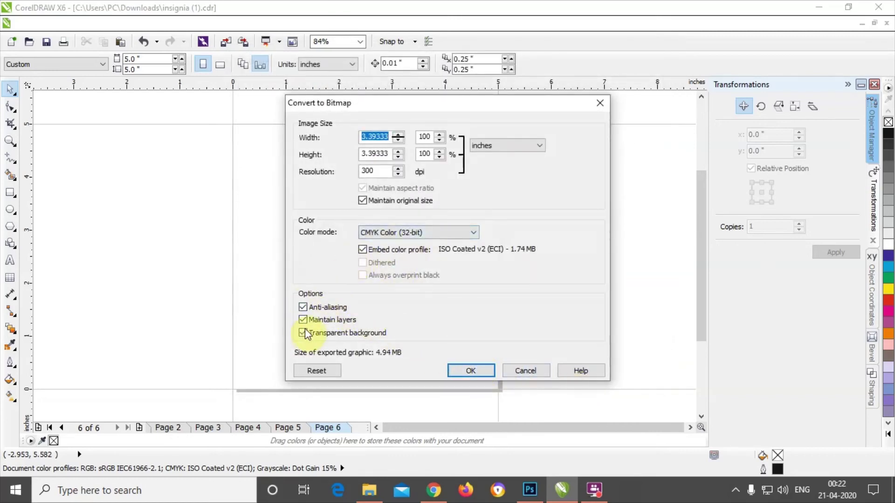
click(424, 237)
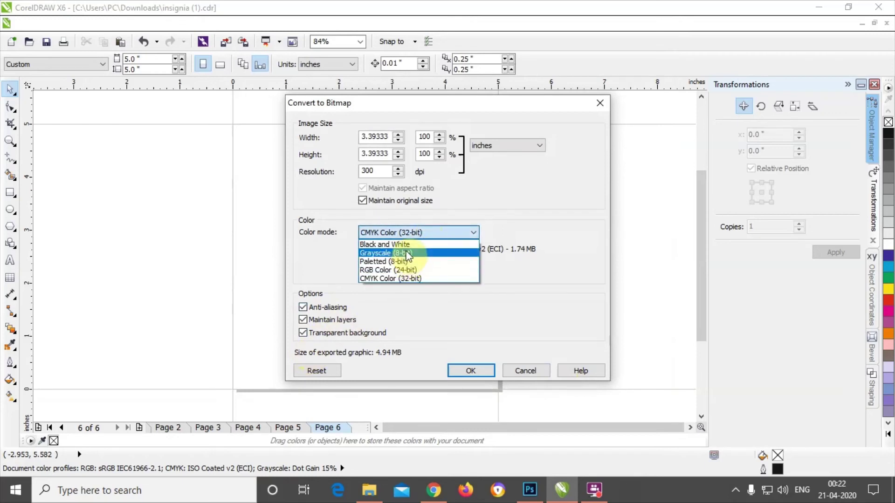
click(595, 295)
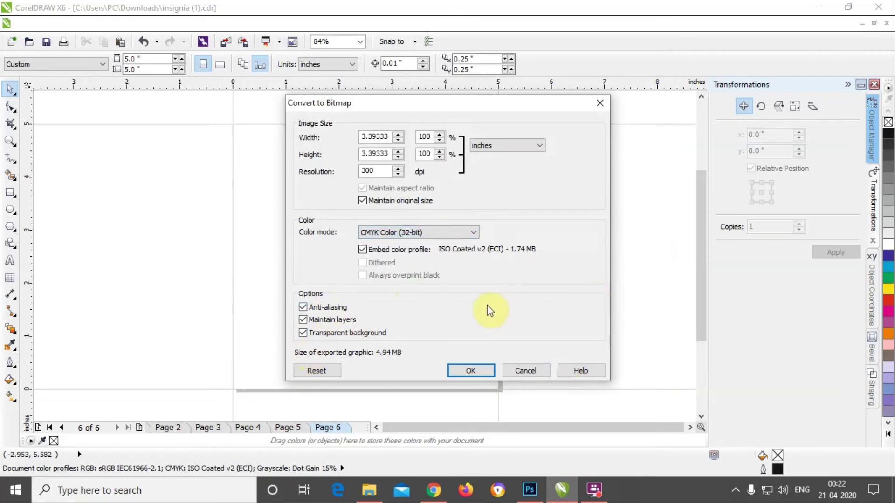
click(472, 371)
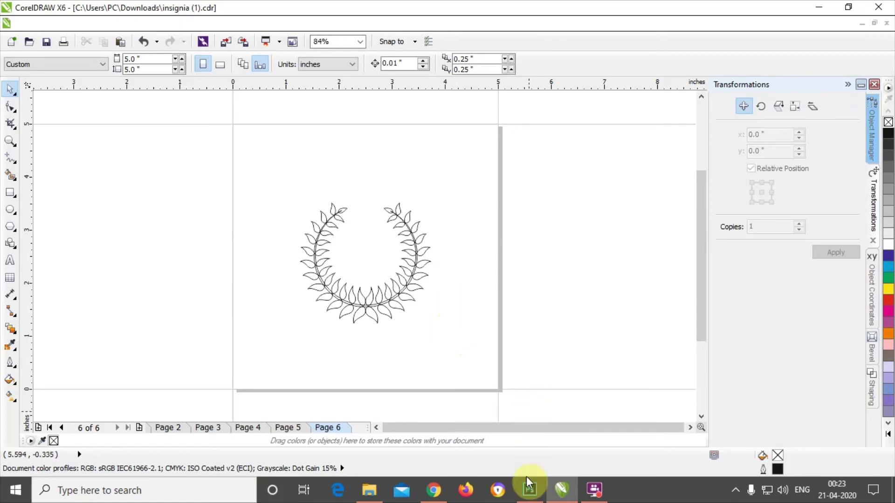
Step: Switch to Photoshop and open the exported PSD2.psd from the desktop
click(530, 490)
click(37, 9)
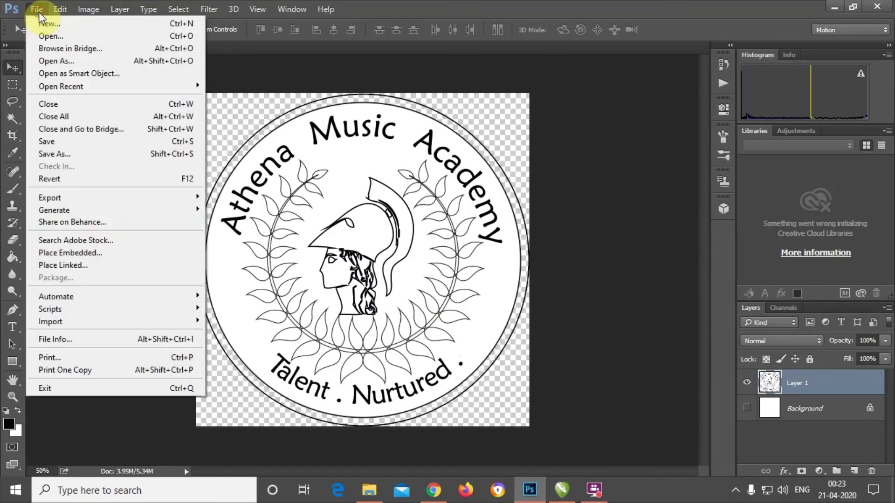
click(52, 37)
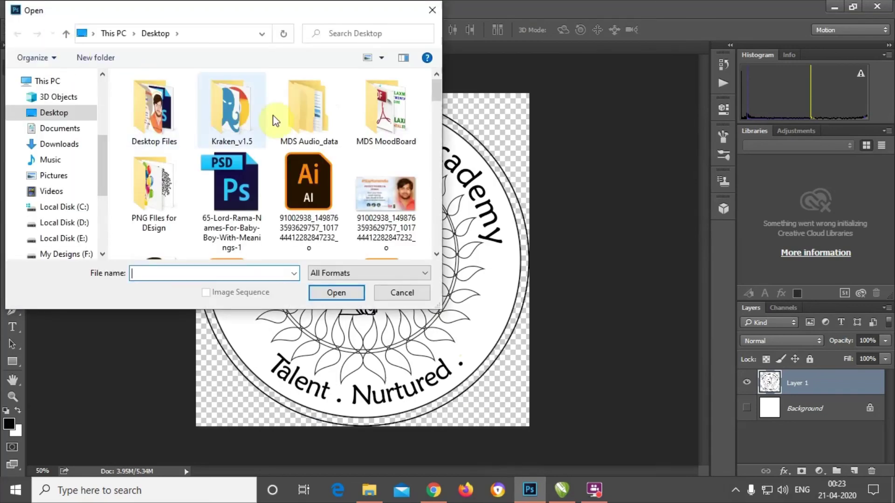
click(344, 295)
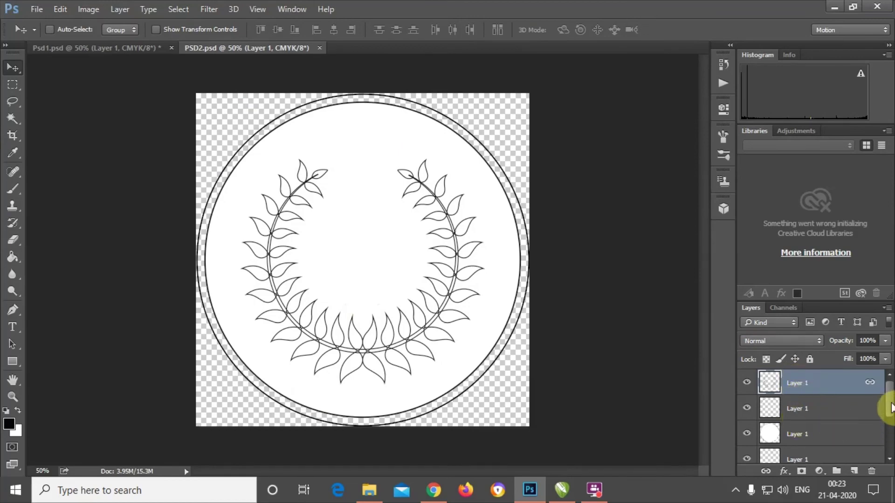
Step: Hide and show the white circle's layer to check which artwork it covers
drag(888, 381, 880, 416)
click(747, 402)
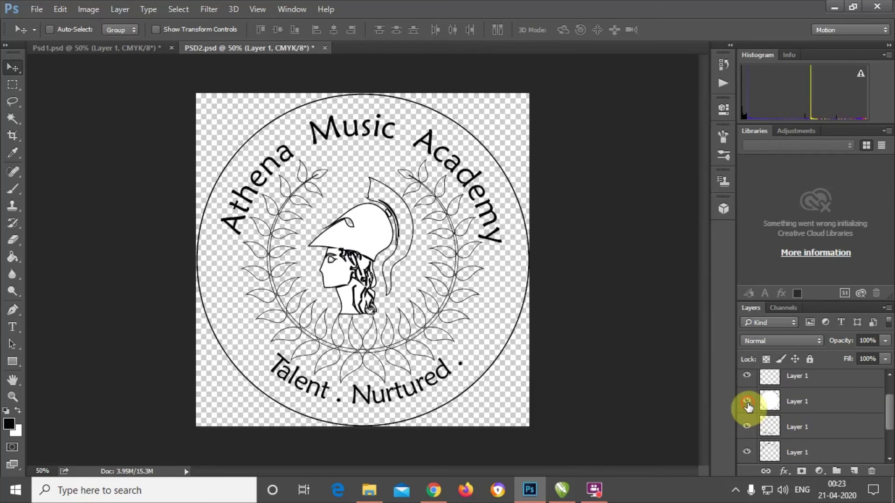
click(747, 402)
click(773, 404)
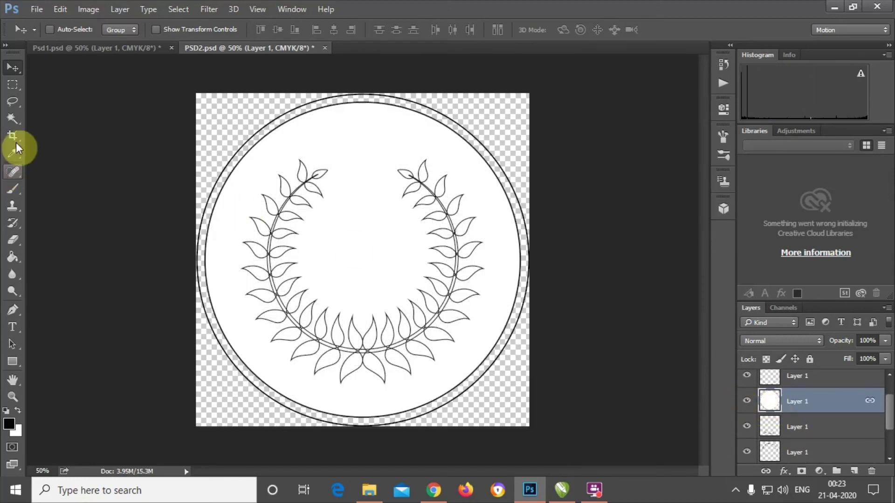
click(13, 119)
click(247, 184)
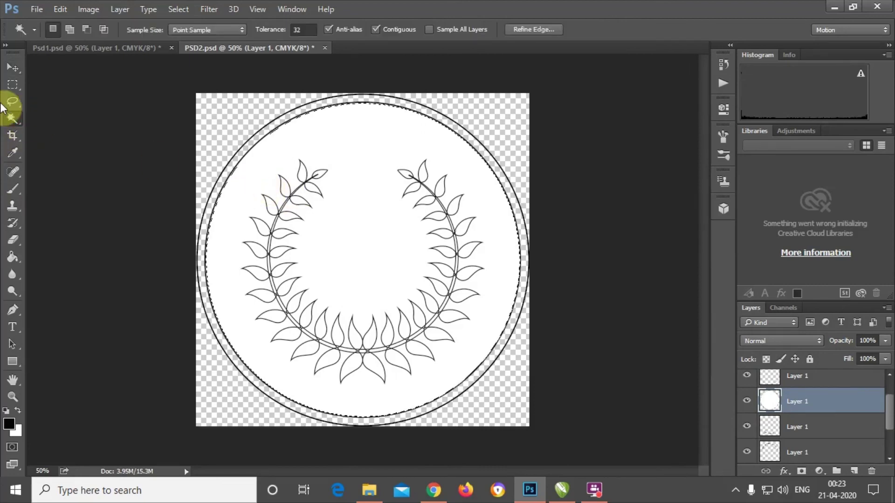
click(13, 84)
click(220, 126)
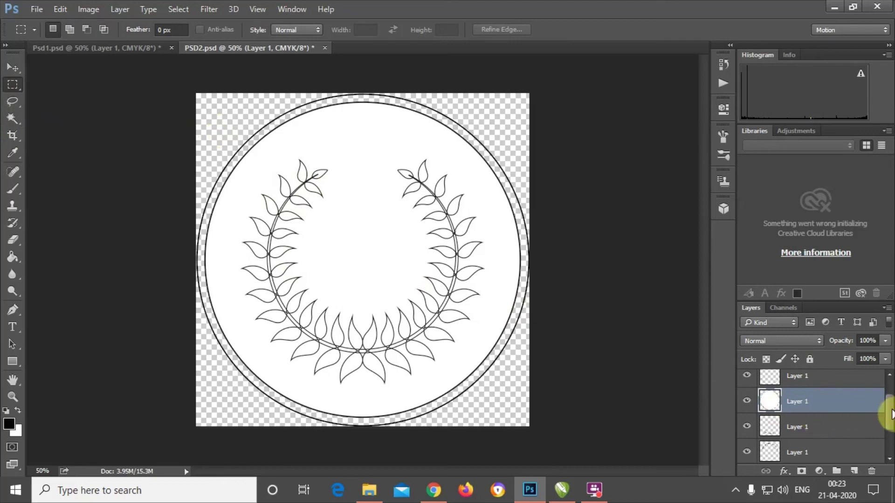
Step: Move the white circle's layer down the stack to just above the Background layer
drag(891, 414, 873, 396)
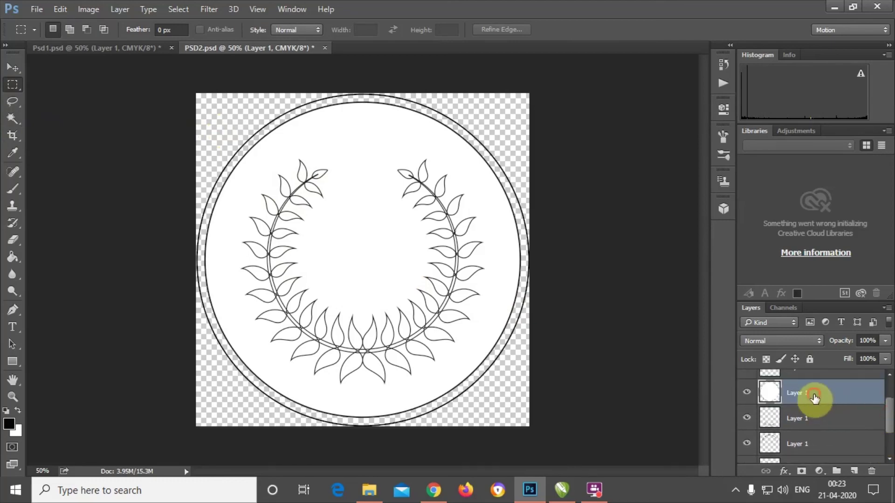
drag(814, 394, 792, 435)
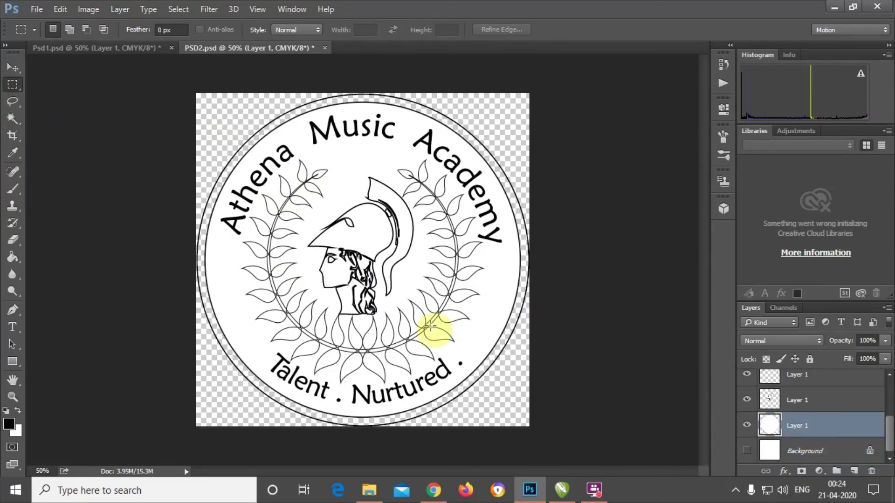
Step: Try moving the white circle to the right independently of the other artwork, and undo the move
click(13, 67)
drag(358, 239, 464, 251)
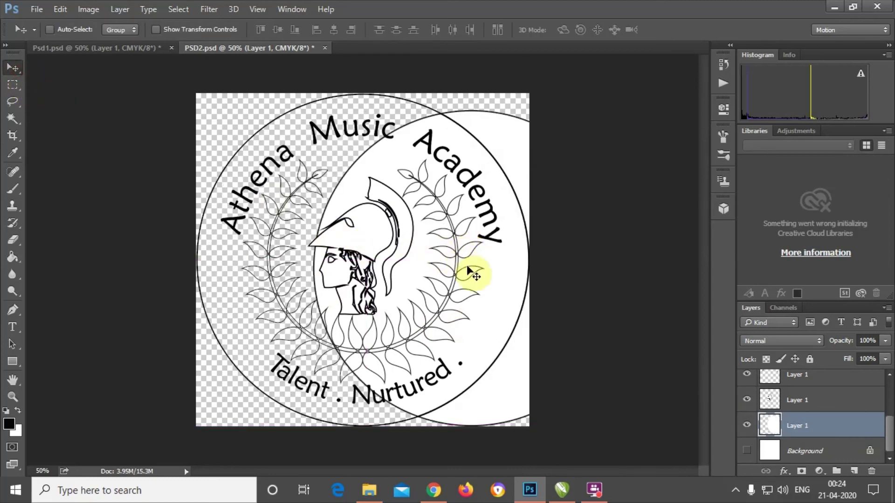
key(ctrl+z)
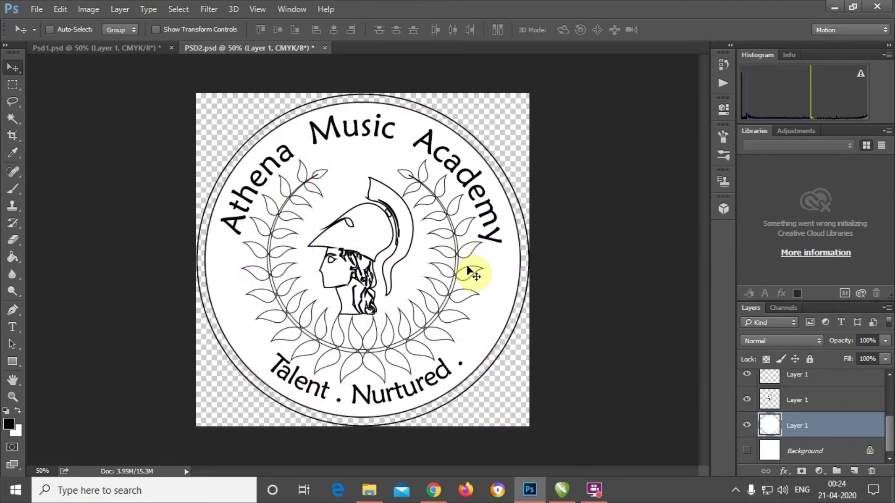
Step: Select the helmeted head's layer and shift the head slightly up and to the right inside the wreath
click(810, 401)
drag(317, 263, 372, 277)
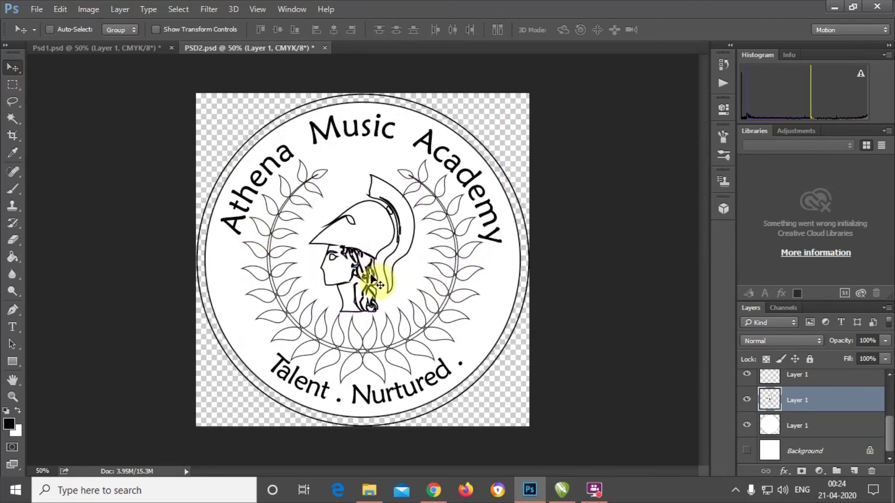
click(41, 12)
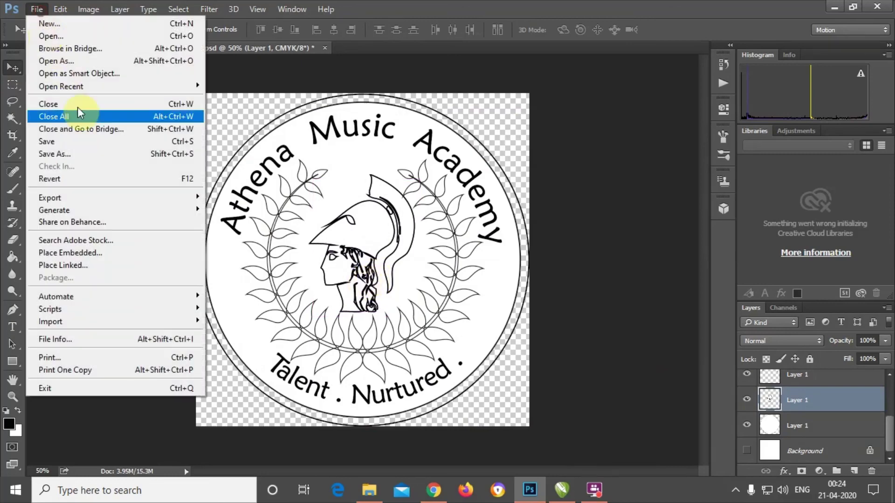
click(203, 175)
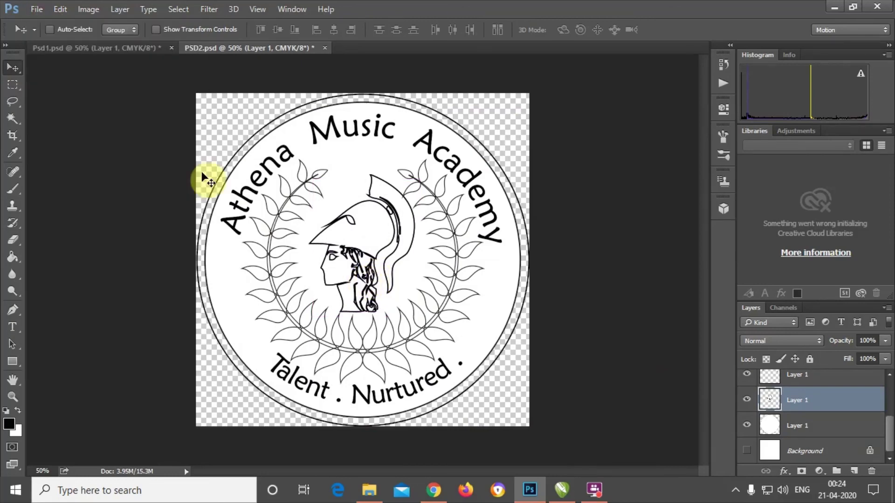